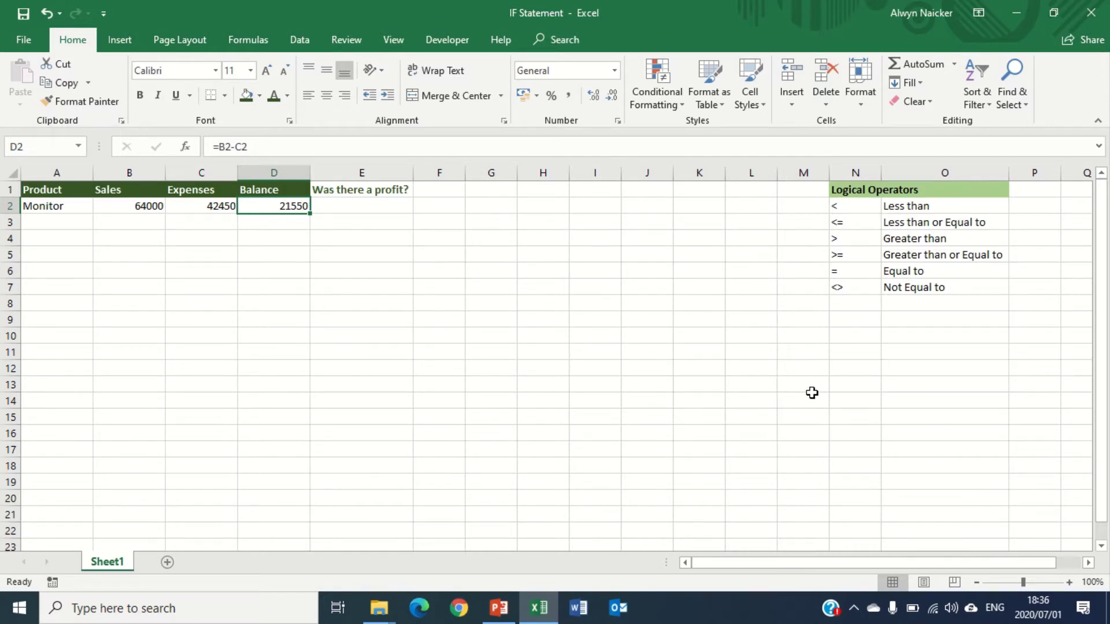
# Review the >=, <= and <> entries in the Logical Operators table
pyautogui.click(394, 211)
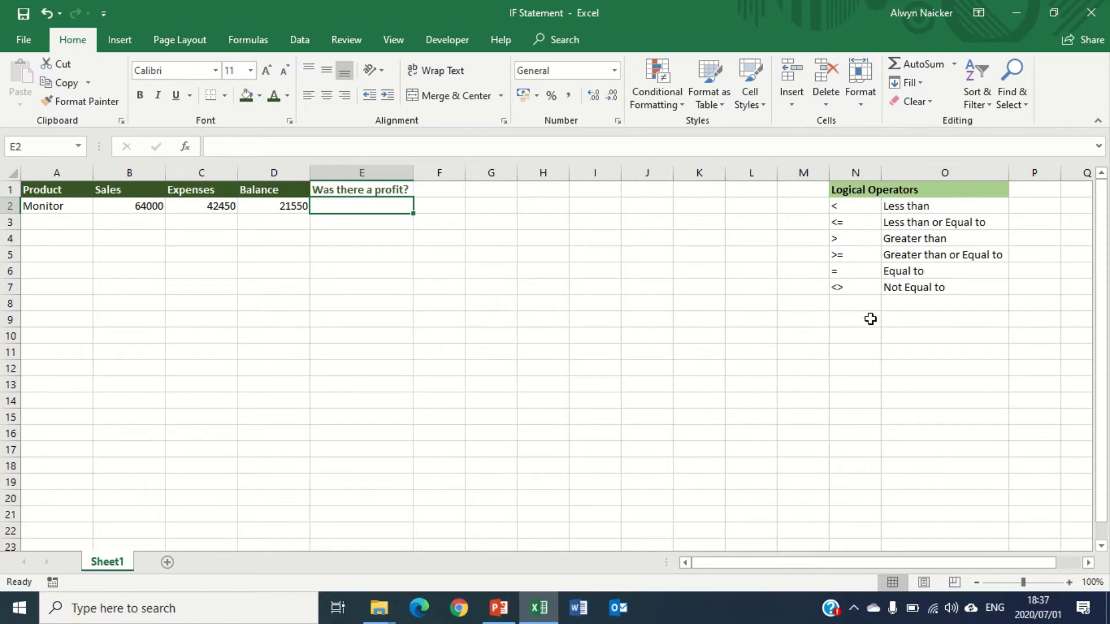
pyautogui.click(862, 254)
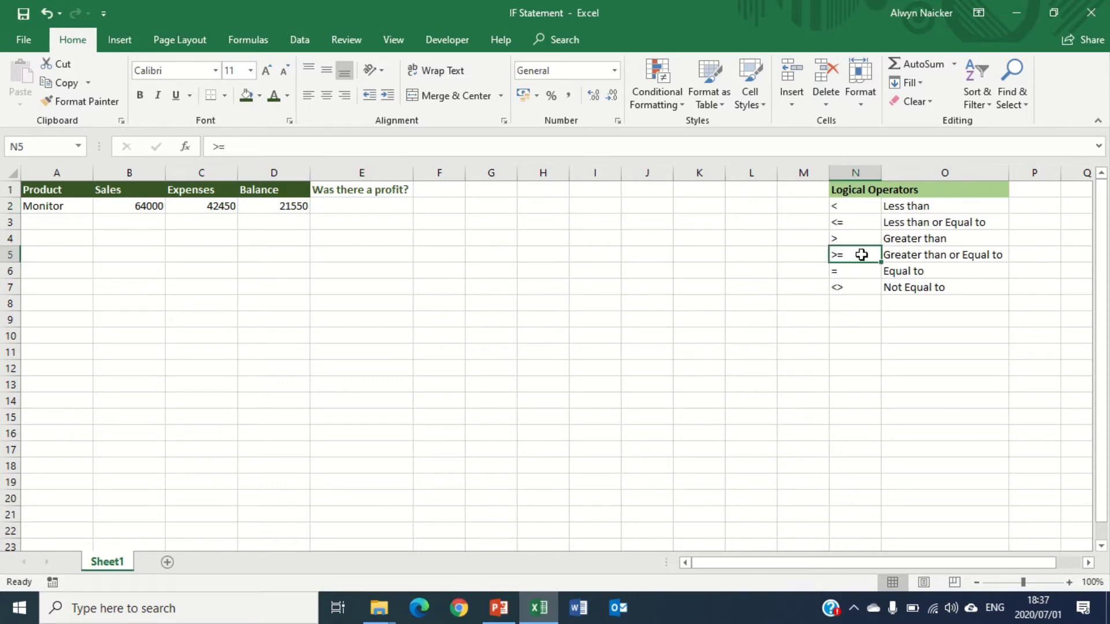
pyautogui.click(856, 223)
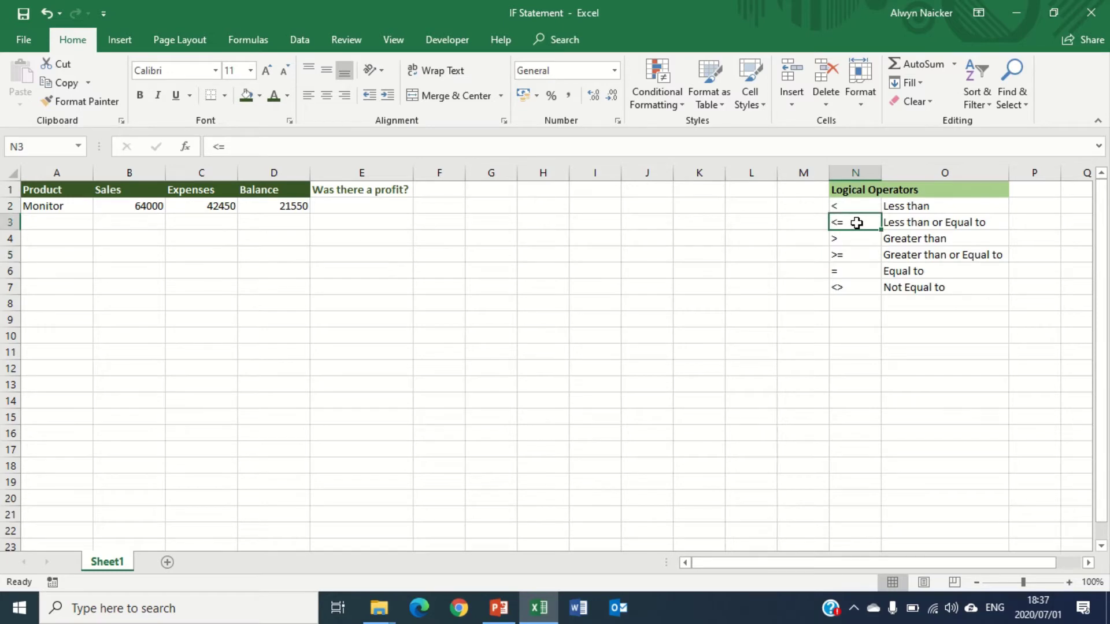
pyautogui.click(854, 288)
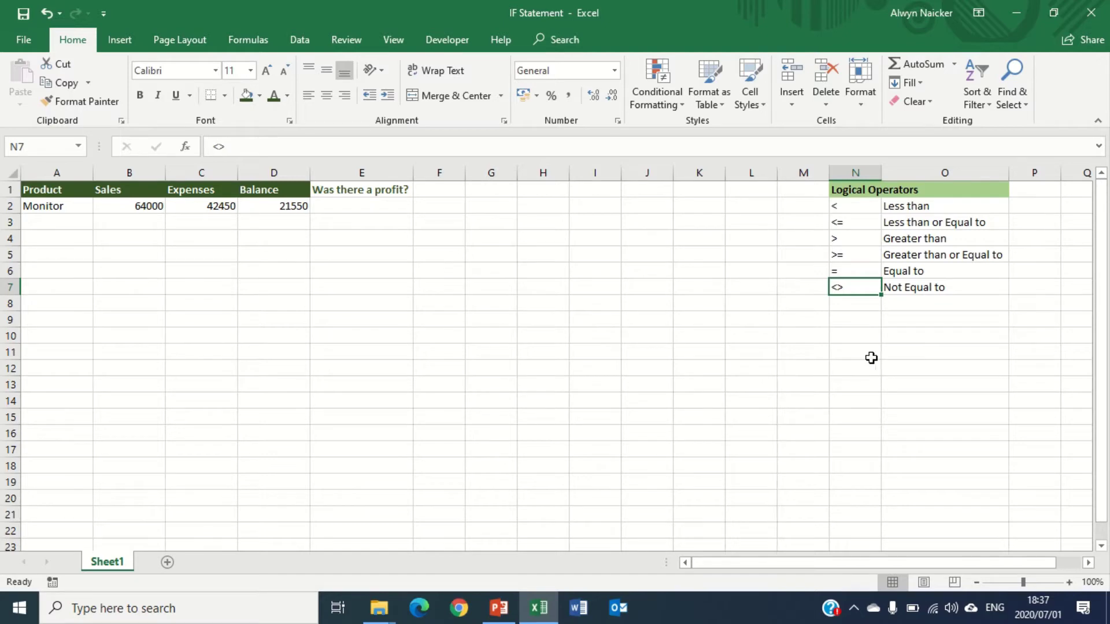
# Enter the formula =D2>0 in cell E2 to test whether the Monitor made a profit
pyautogui.click(344, 203)
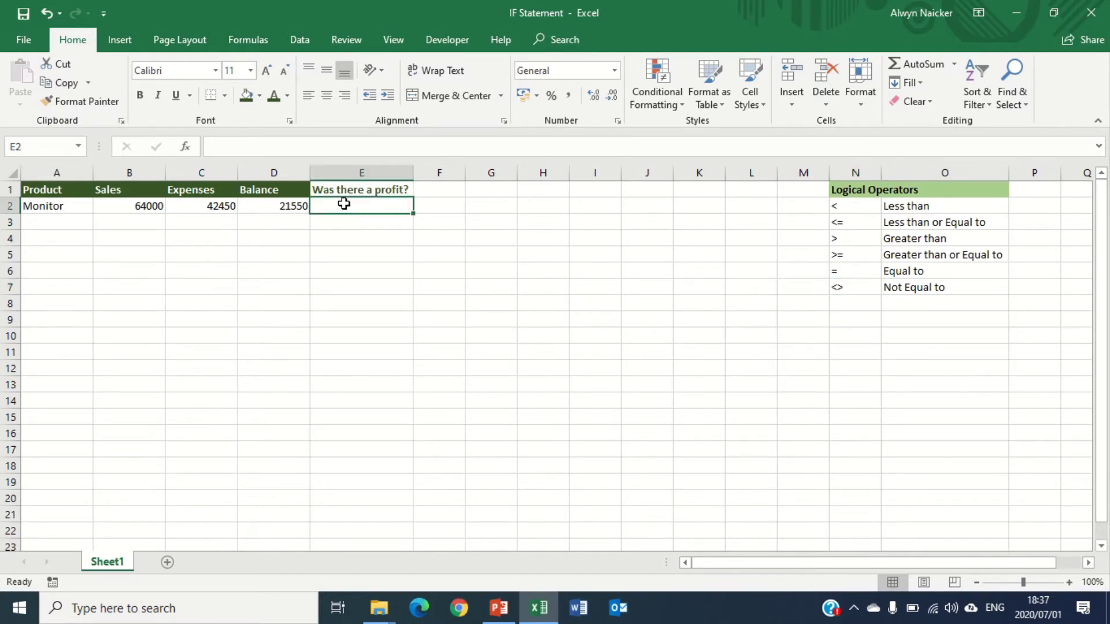
pyautogui.write('=')
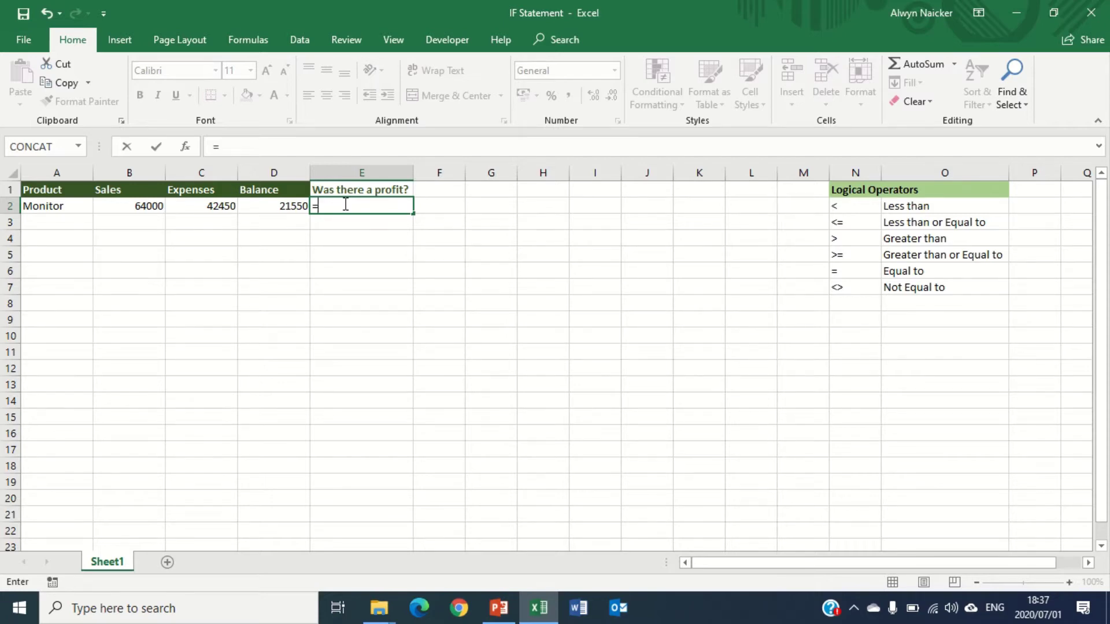
pyautogui.click(265, 207)
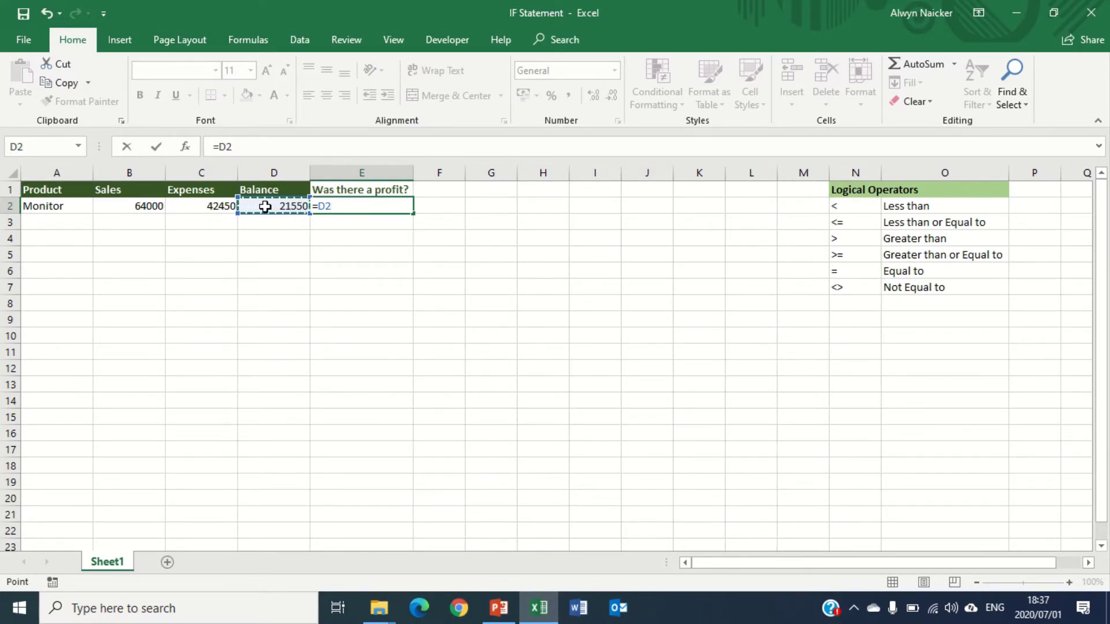
pyautogui.write('>0')
pyautogui.press('Return')
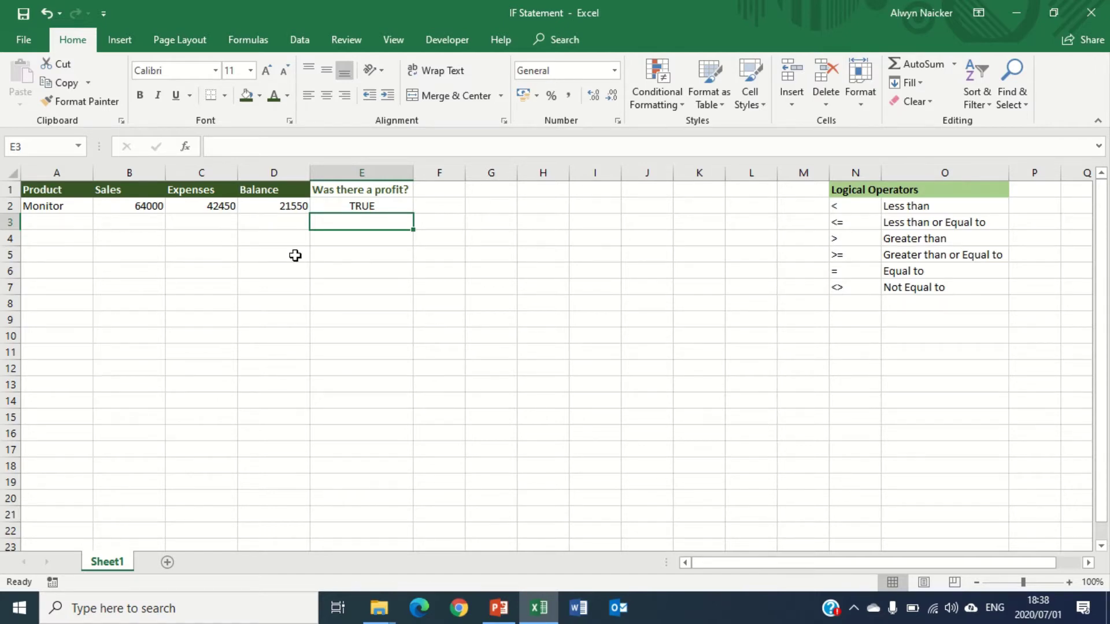
pyautogui.click(370, 207)
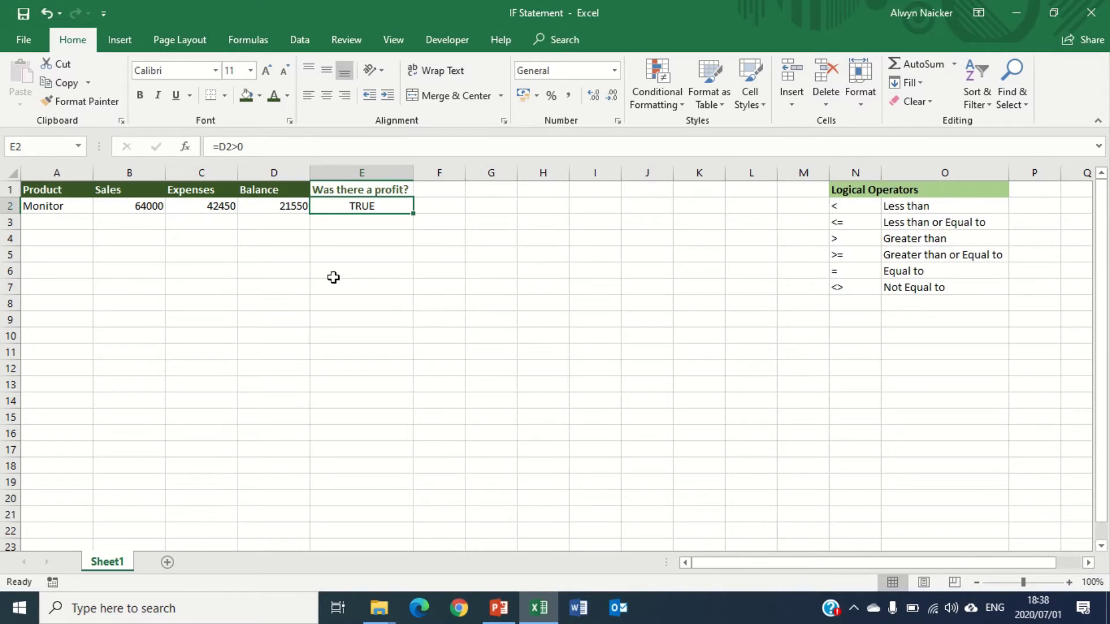
# Test the profit formula by setting the Monitor's expenses in C2 to 70000, and undo the change
pyautogui.click(193, 206)
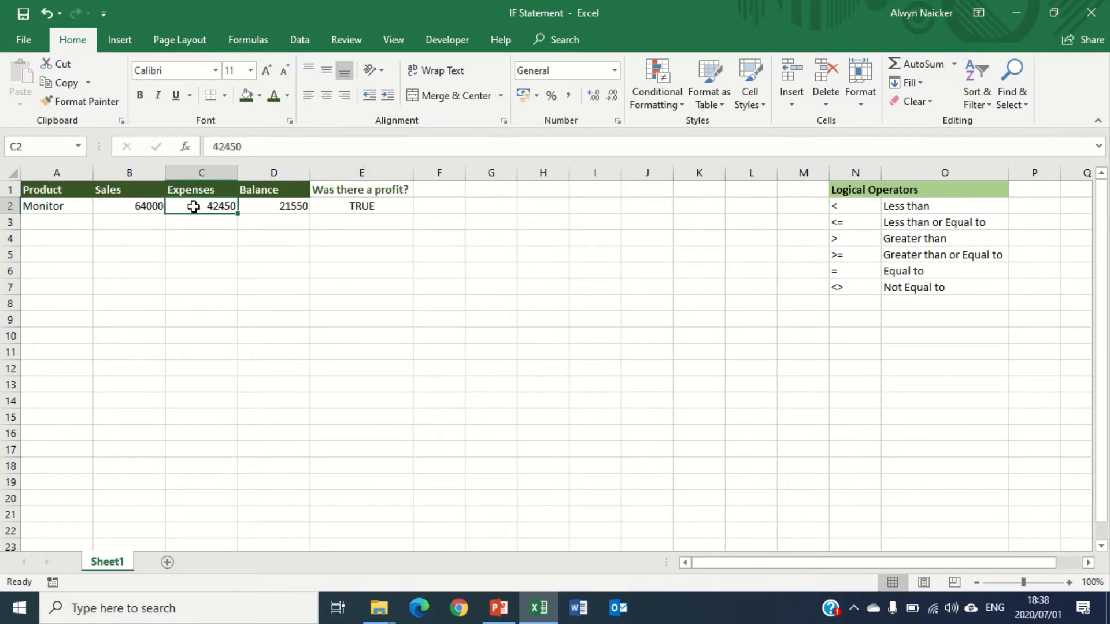
pyautogui.write('70')
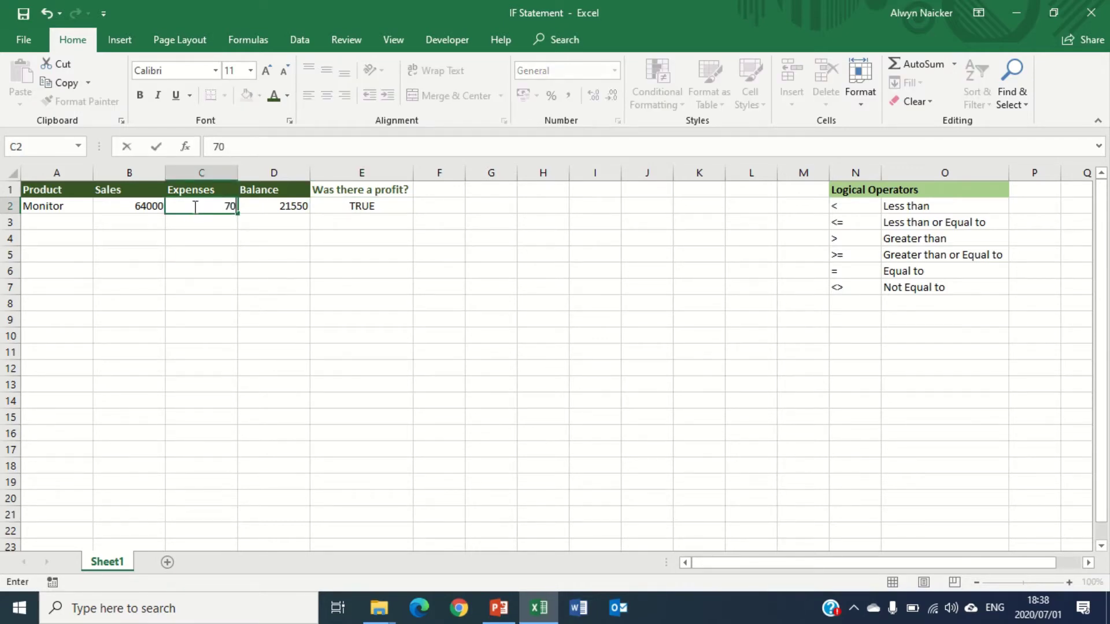
pyautogui.write('000')
pyautogui.press('Return')
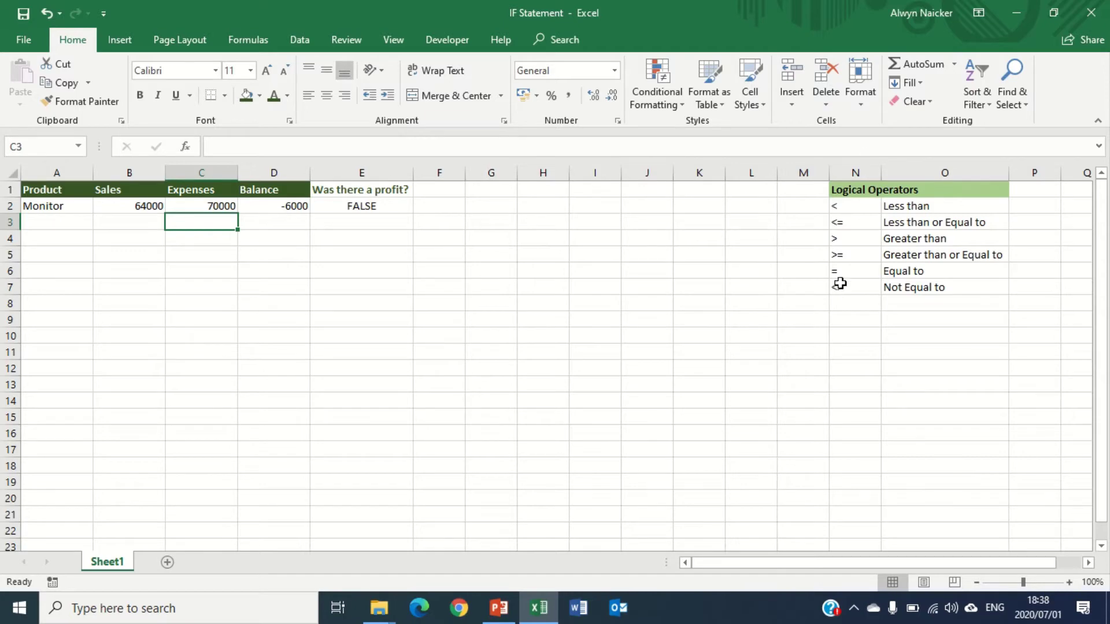
pyautogui.click(362, 208)
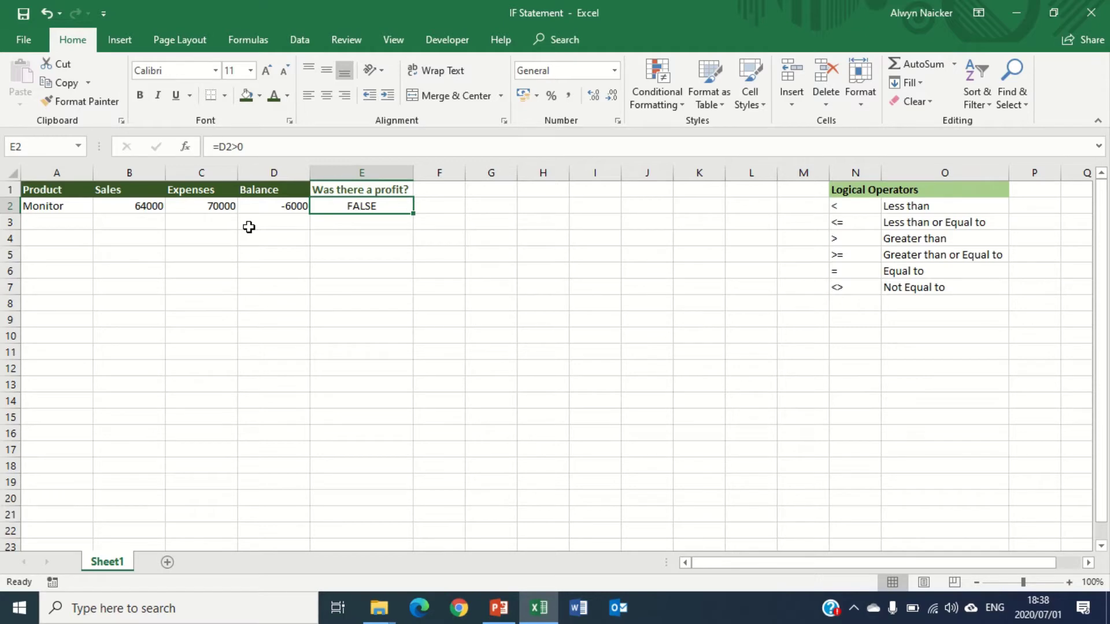
pyautogui.hotkey('ctrl', 'z')
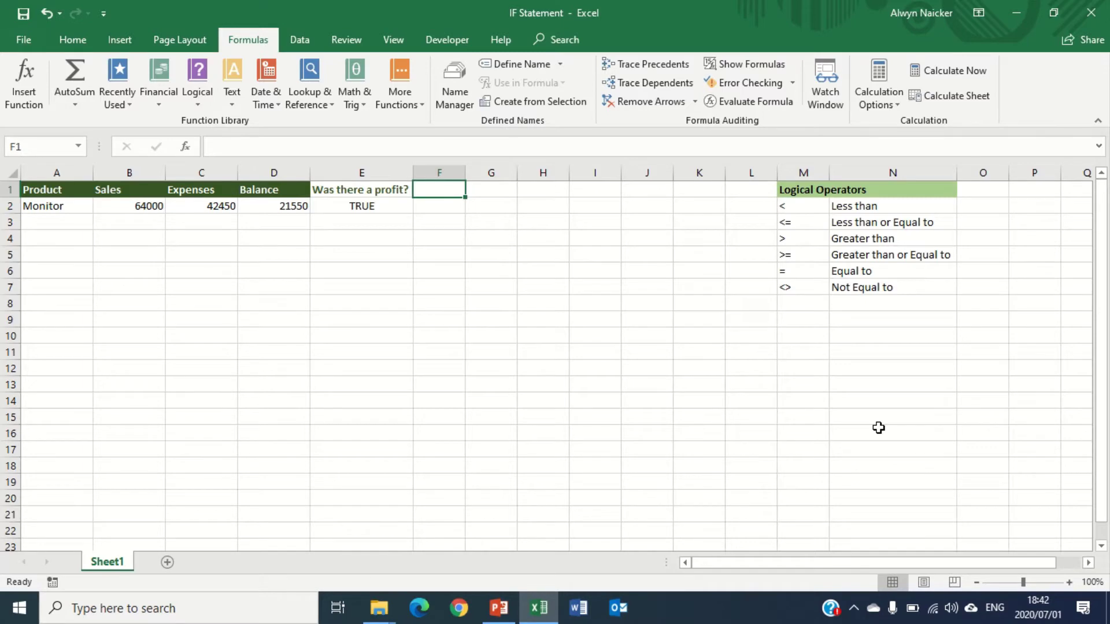
pyautogui.click(394, 216)
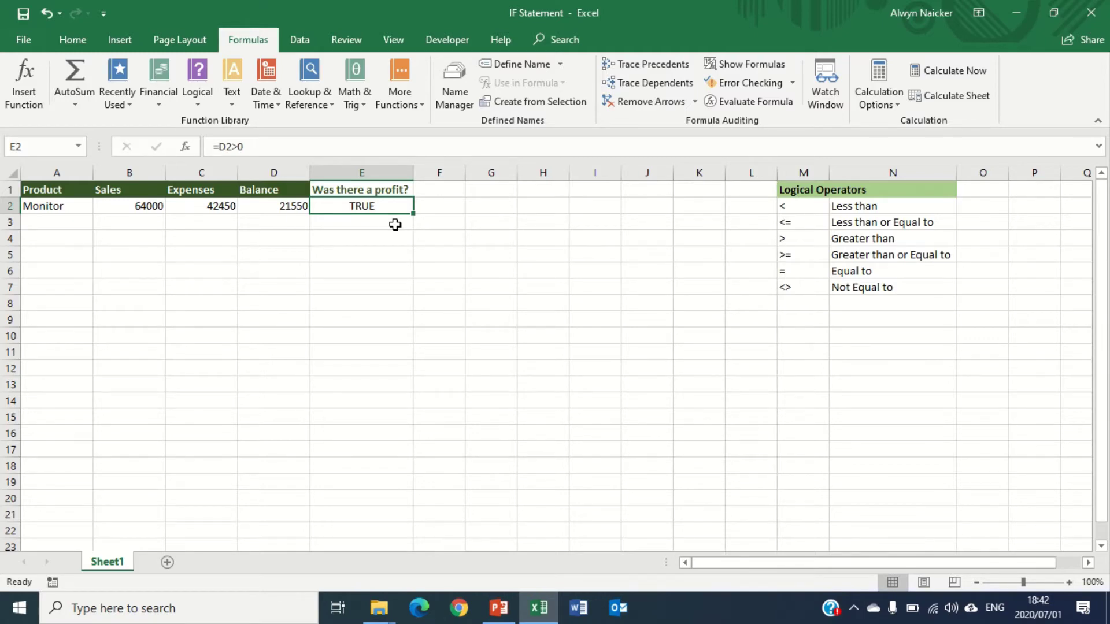
pyautogui.click(395, 225)
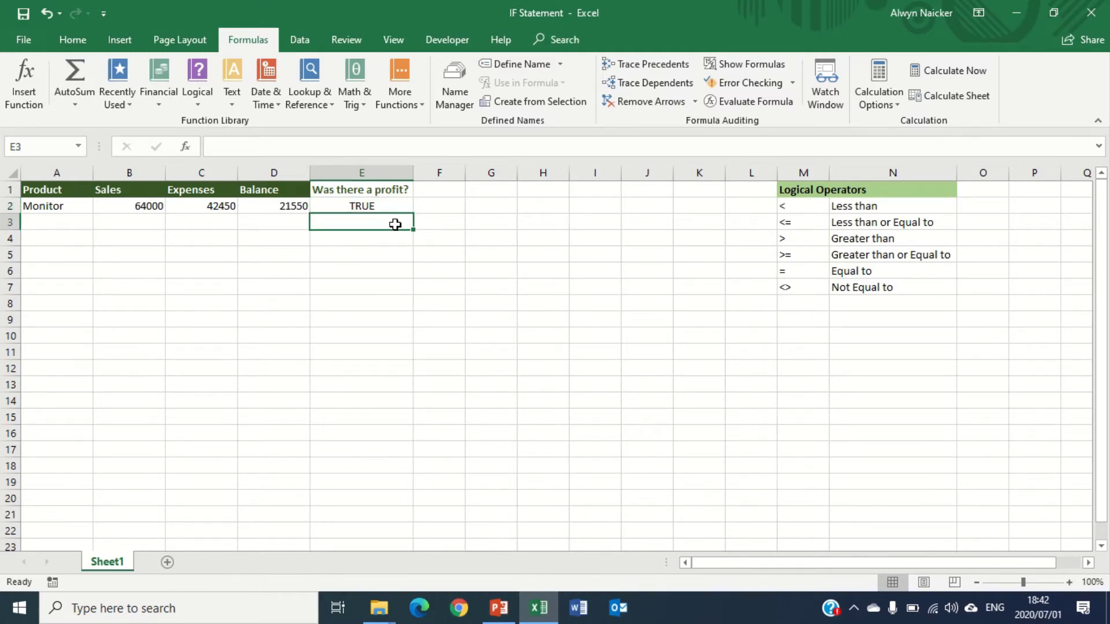
pyautogui.click(359, 297)
pyautogui.click(377, 205)
pyautogui.click(385, 309)
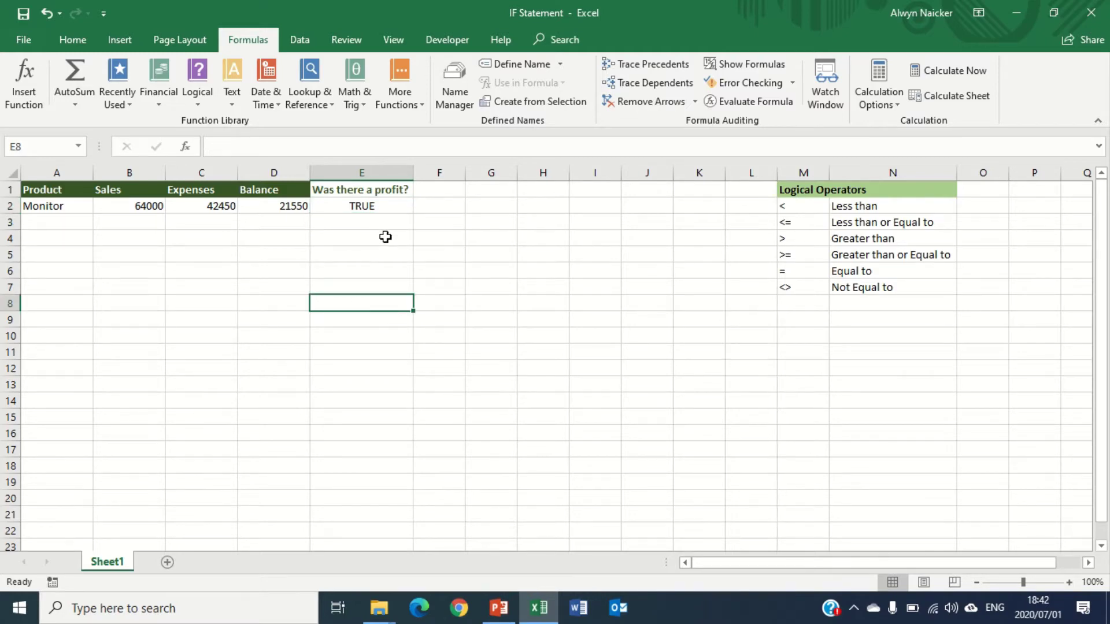
pyautogui.click(382, 219)
pyautogui.click(387, 205)
pyautogui.click(393, 234)
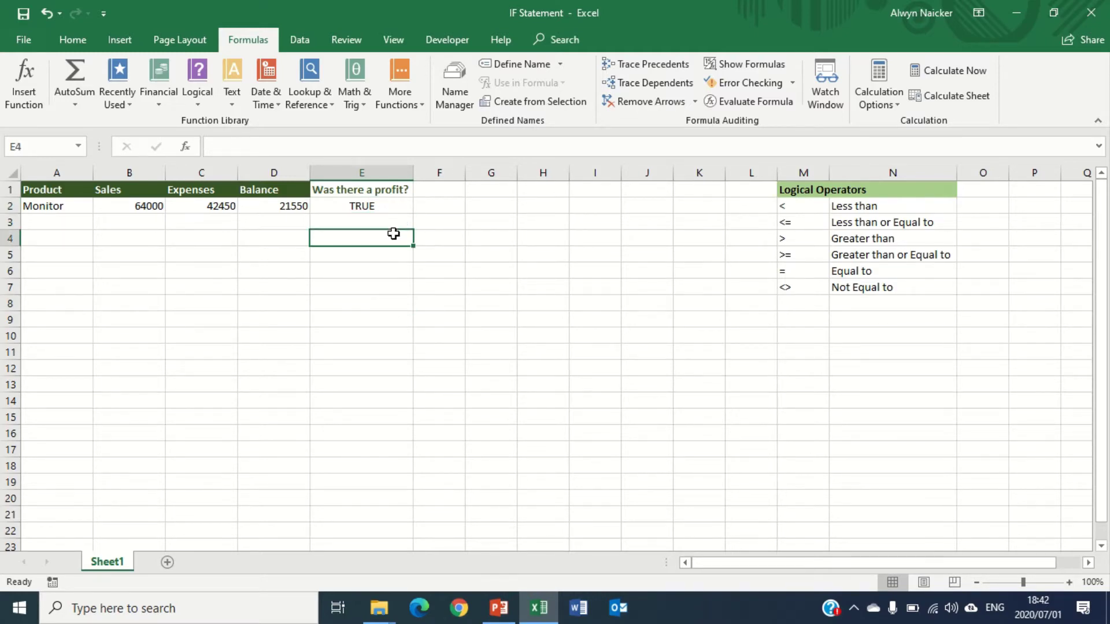
pyautogui.click(364, 218)
pyautogui.click(319, 207)
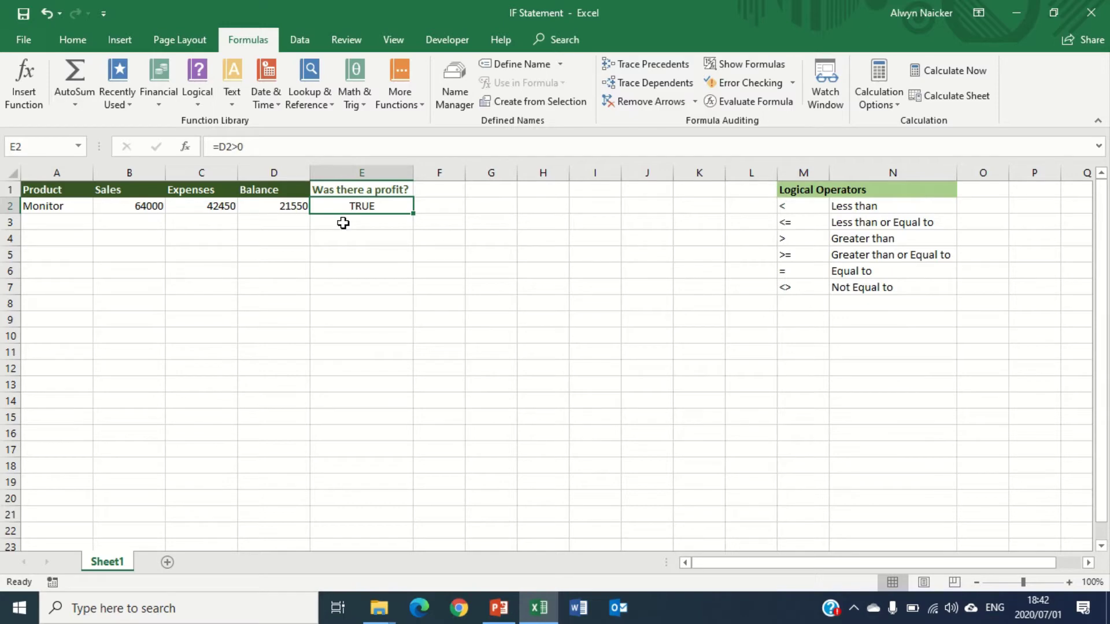
pyautogui.click(469, 222)
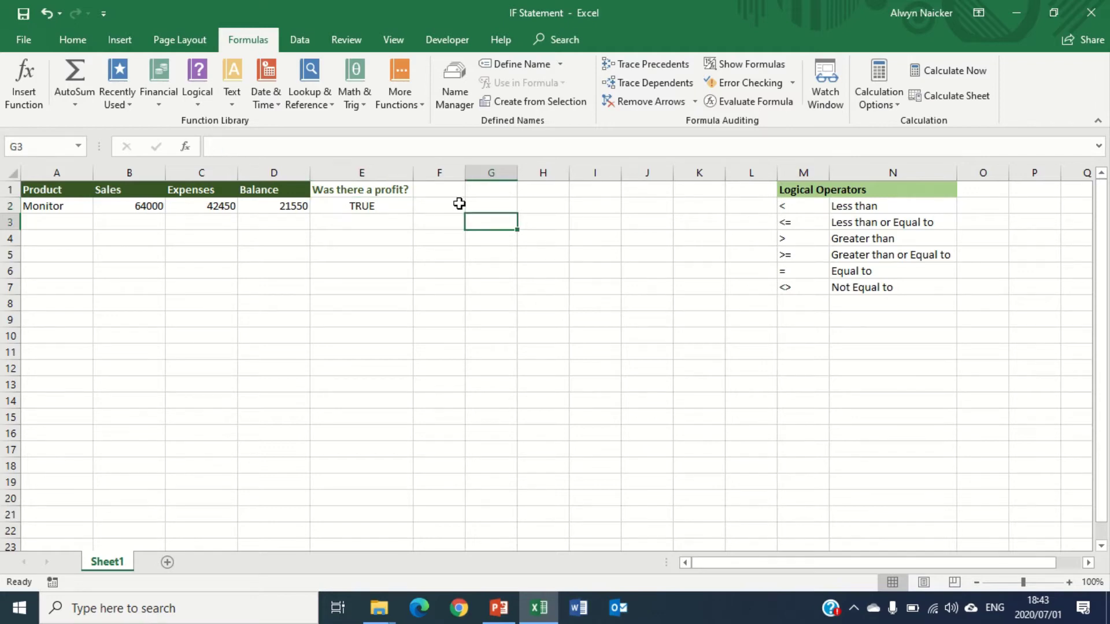
# Add the header Profit/Loss in cell F1 and fit column F's width to its contents
pyautogui.click(443, 194)
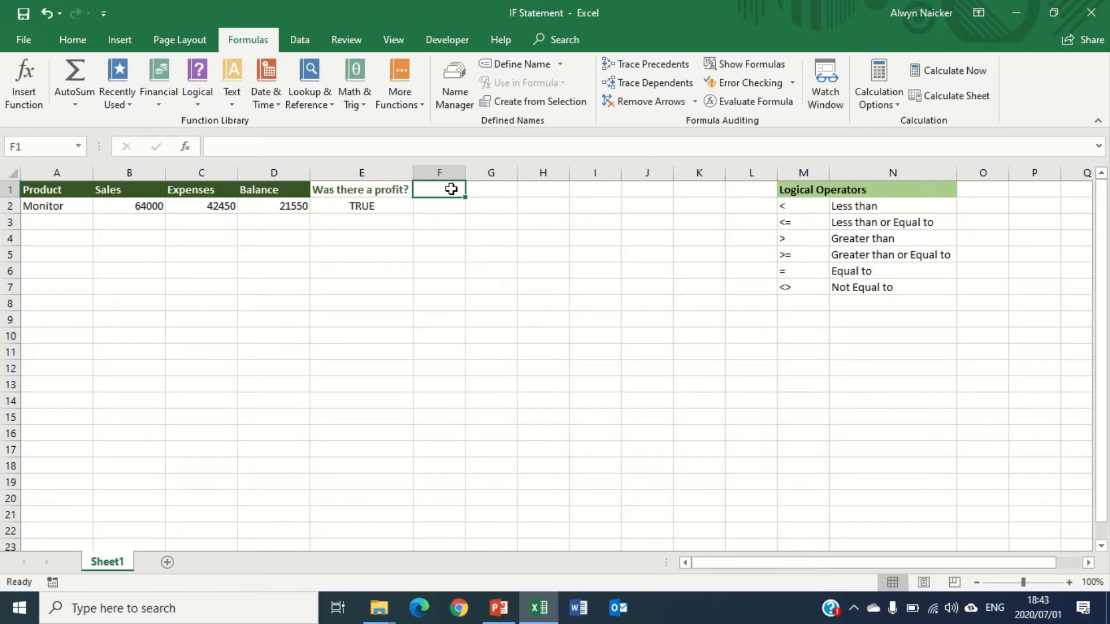
pyautogui.write('Pro')
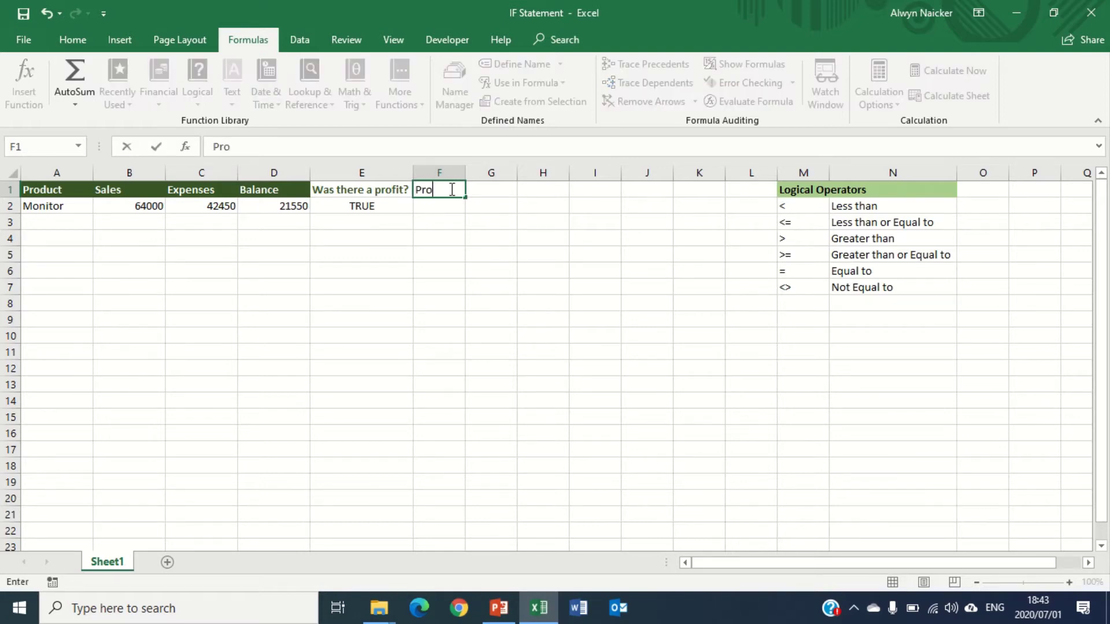
pyautogui.write('fit/Loss')
pyautogui.press('Return')
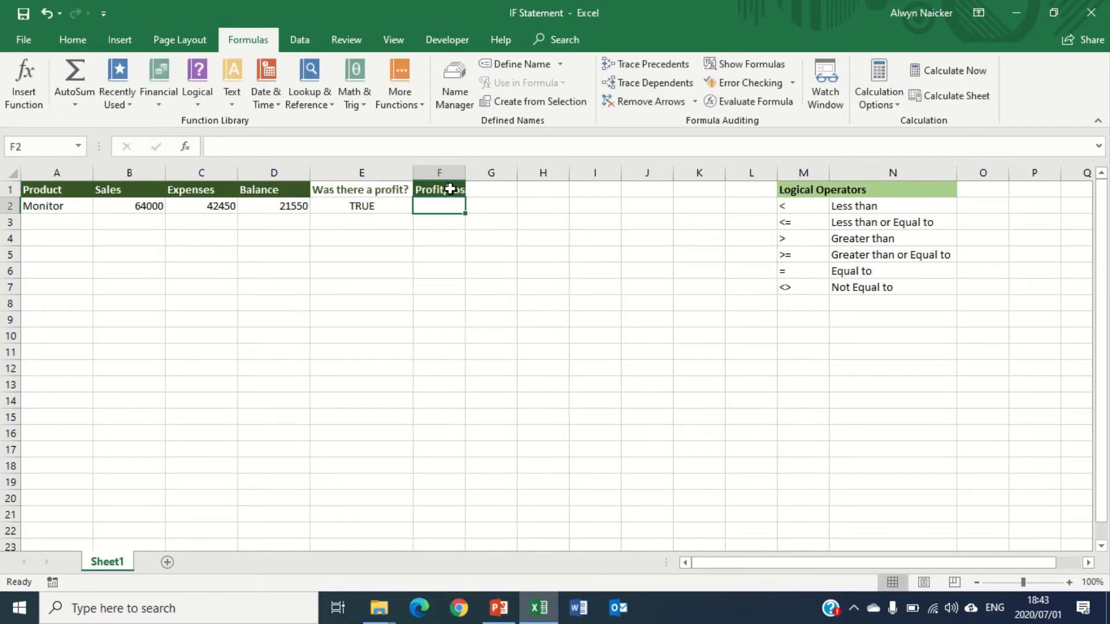
pyautogui.doubleClick(466, 173)
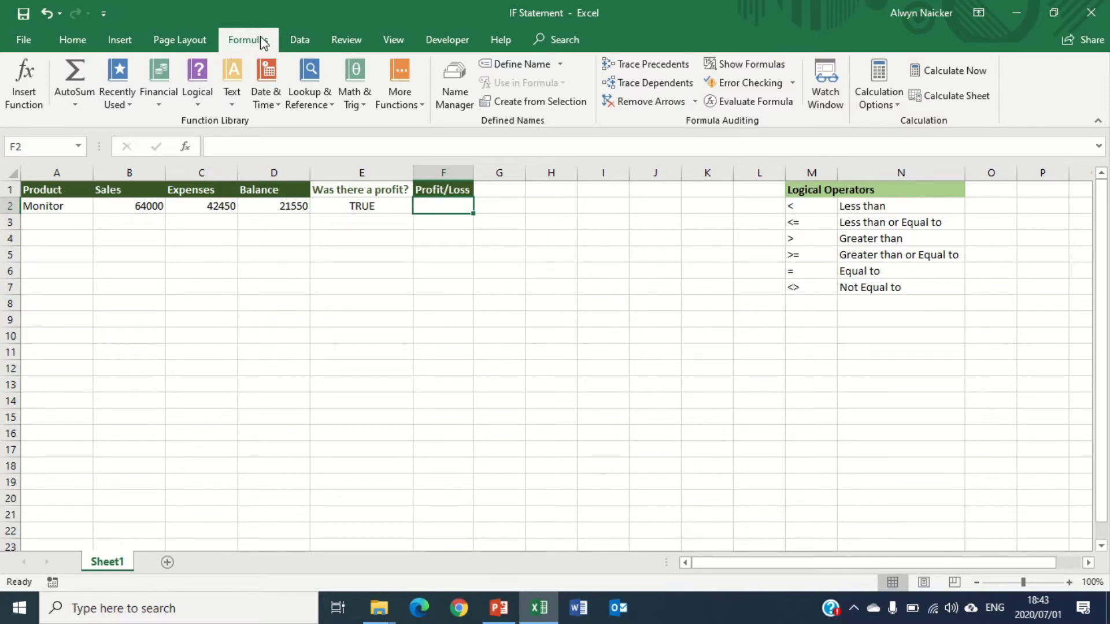
# Insert the logical function IF in cell F2 with D2>0 as its logical test
pyautogui.click(194, 98)
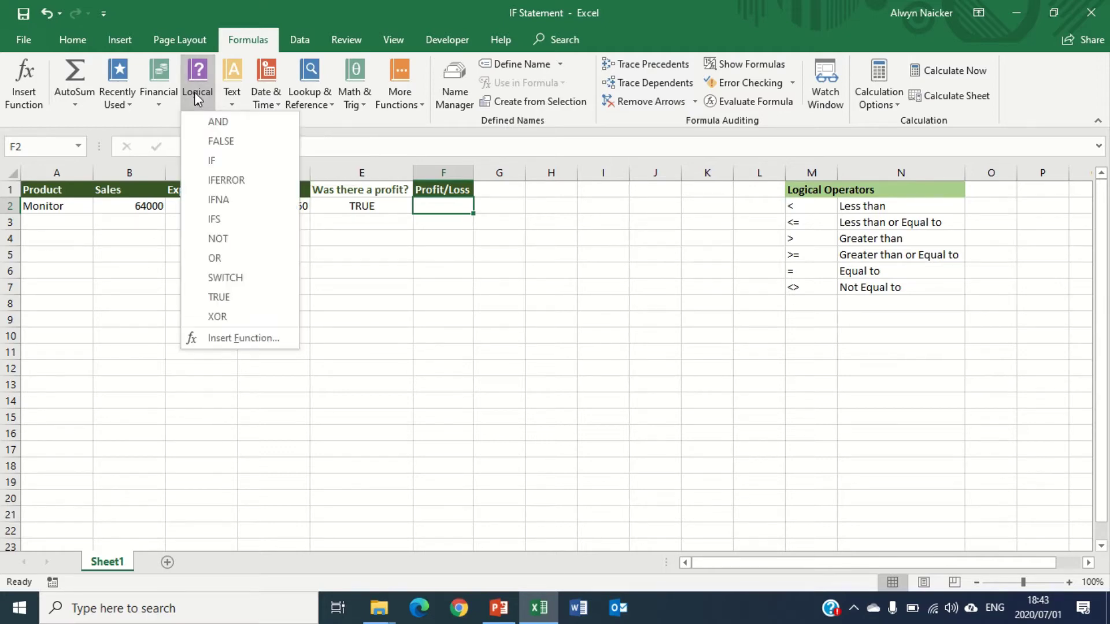
pyautogui.click(233, 165)
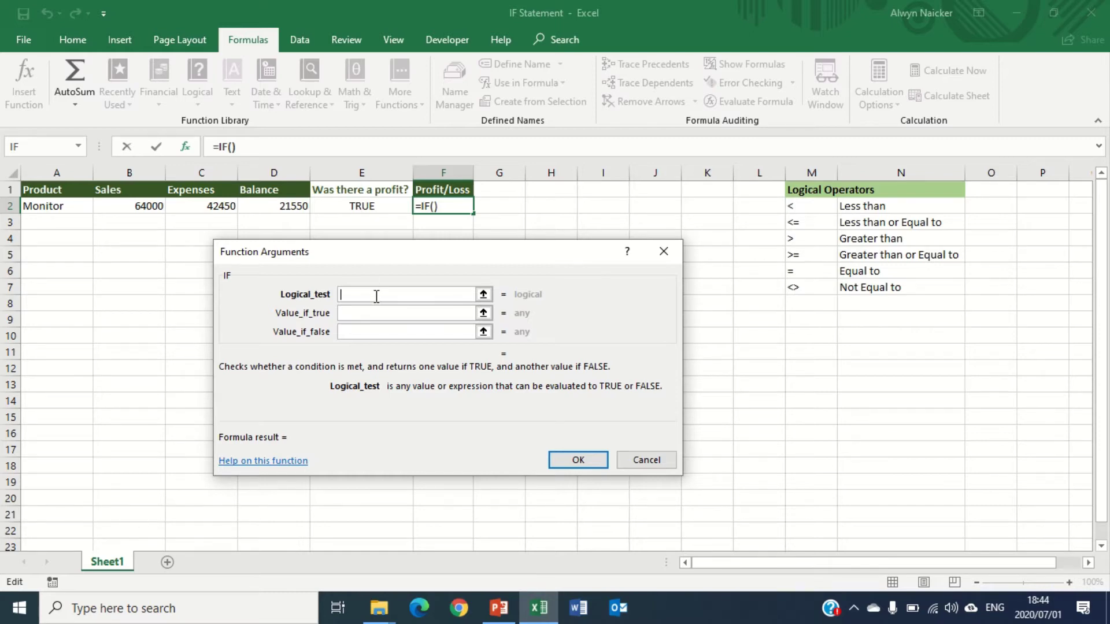
pyautogui.write('D@')
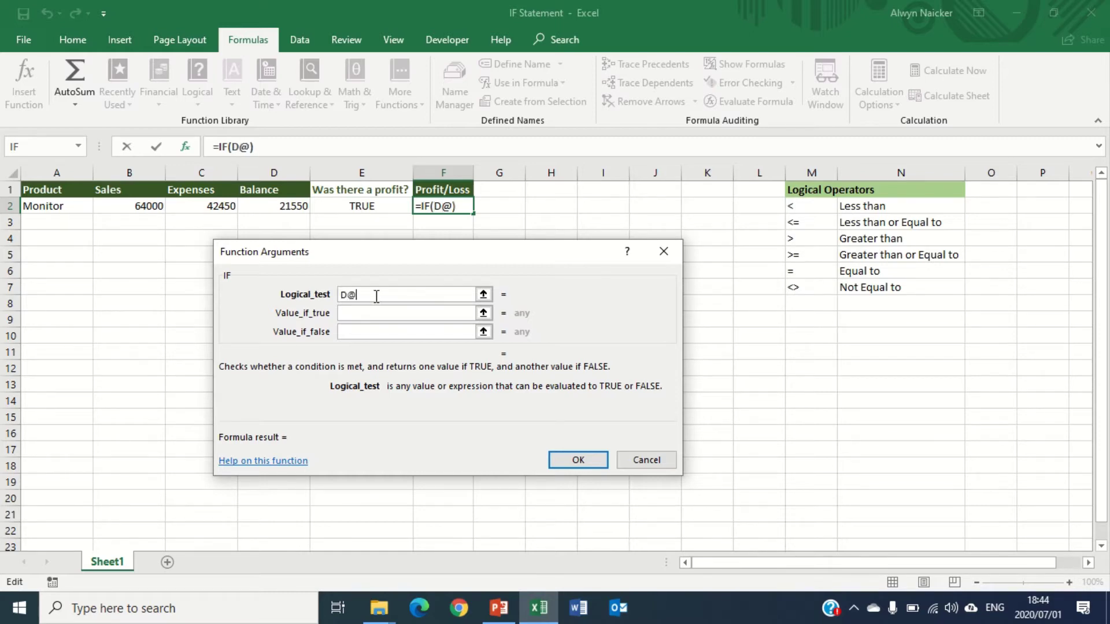
pyautogui.press('BackSpace')
pyautogui.write('2')
pyautogui.write('>0')
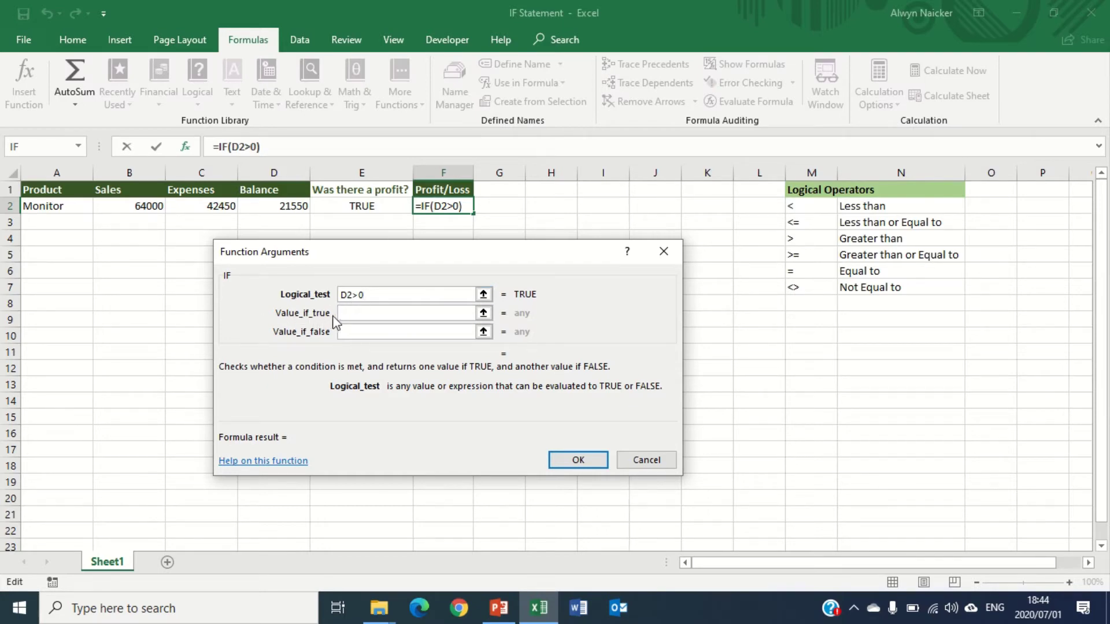
# Set the IF function's value if true to "Profit" and its value if false to "Loss", both in quotation marks
pyautogui.click(353, 314)
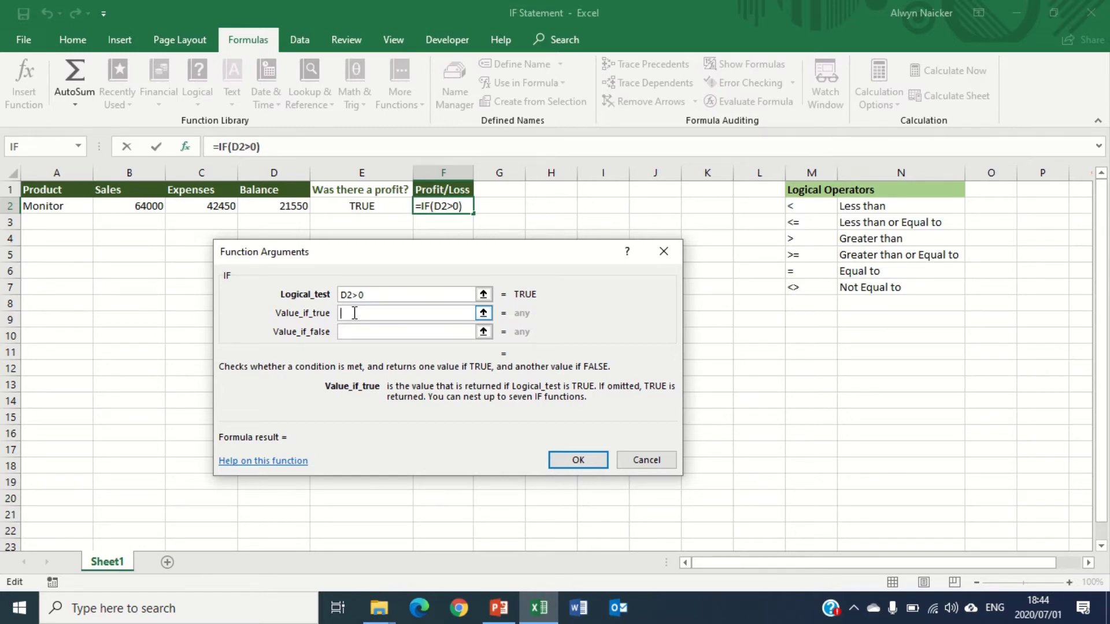
pyautogui.write('Profit')
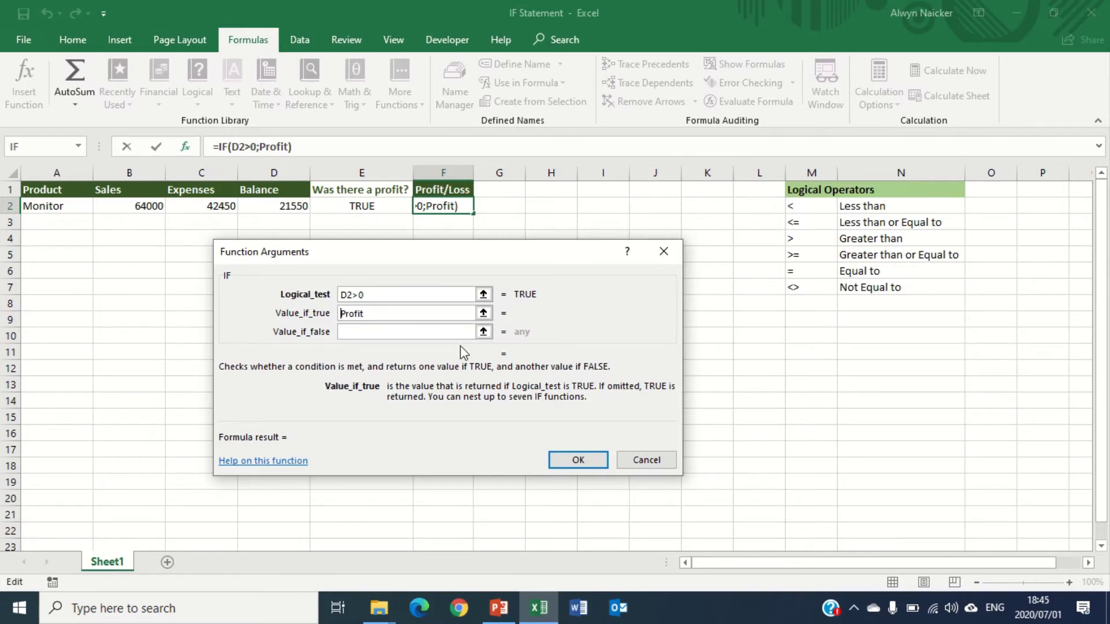
pyautogui.write('"')
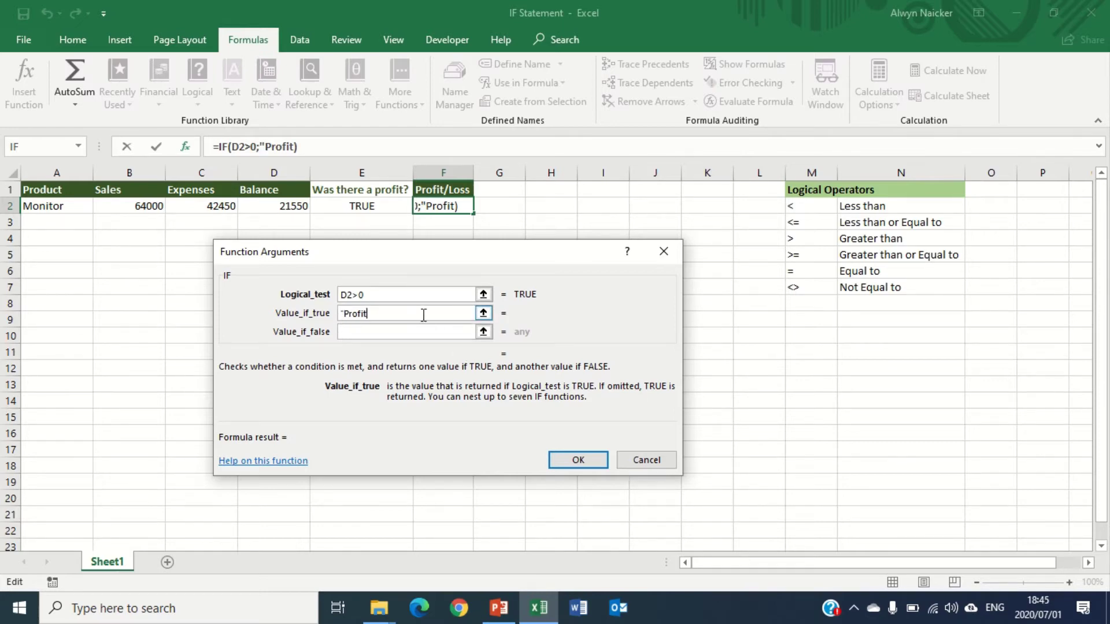
pyautogui.press('End')
pyautogui.write('"')
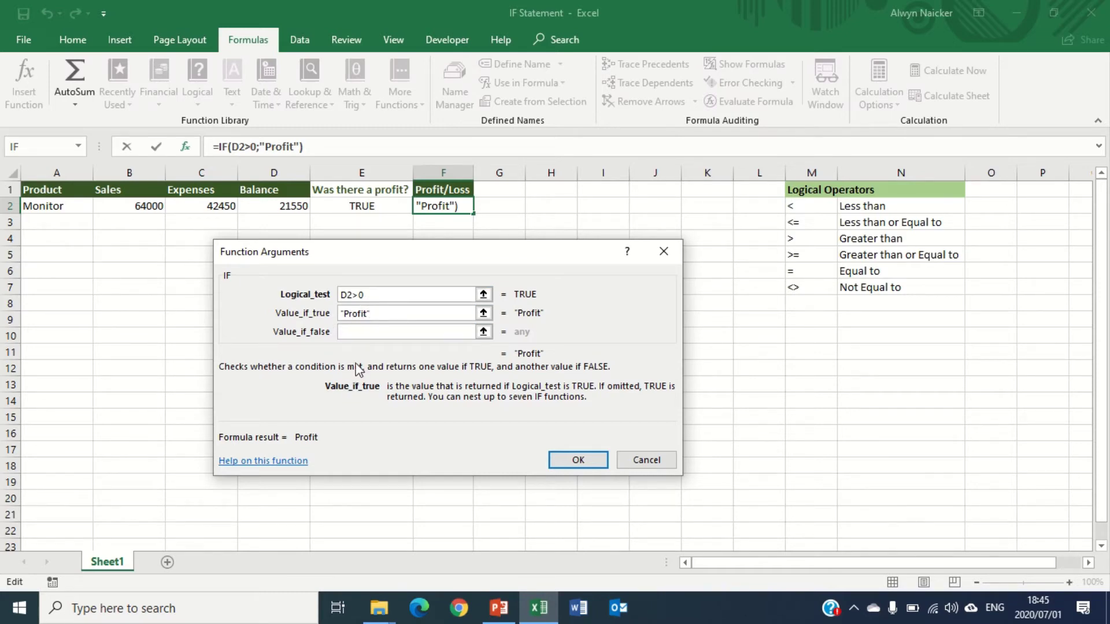
pyautogui.click(360, 328)
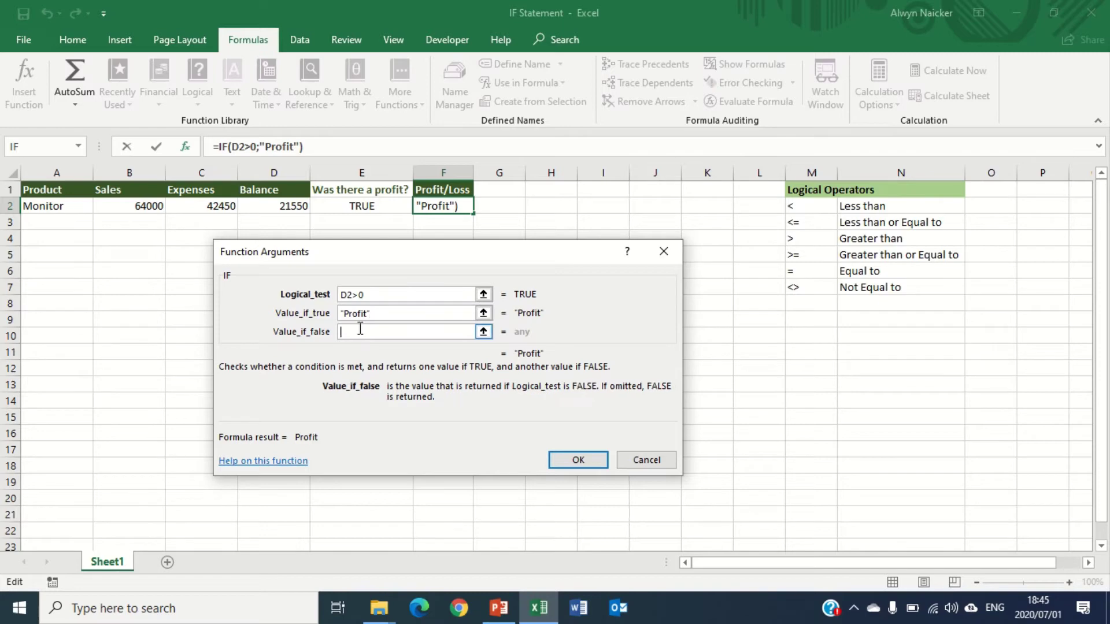
pyautogui.write('"')
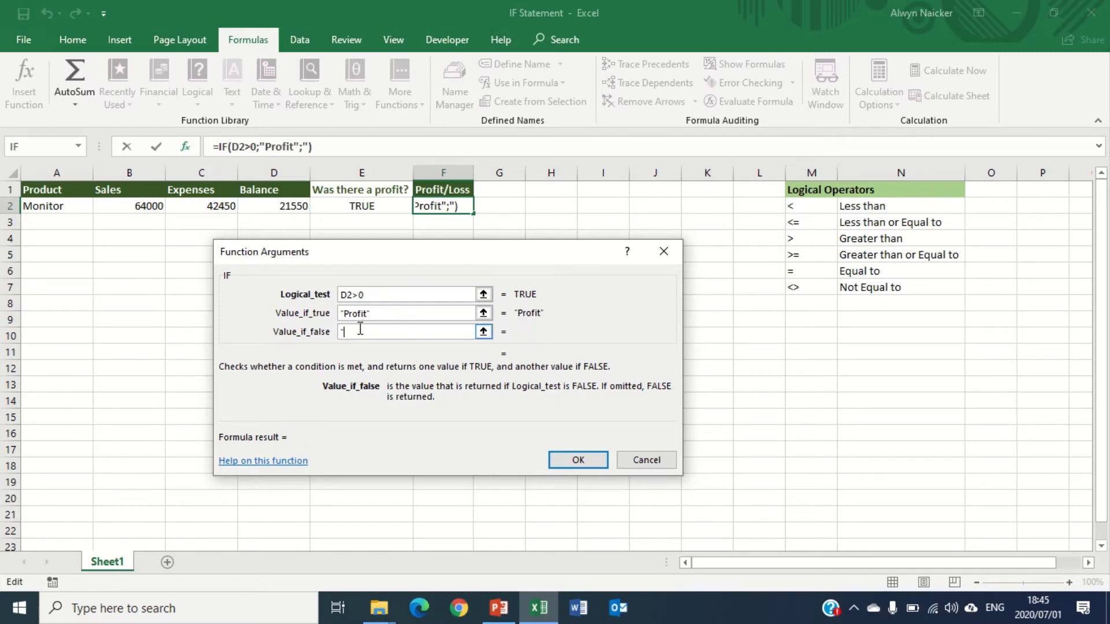
pyautogui.write('Loss"')
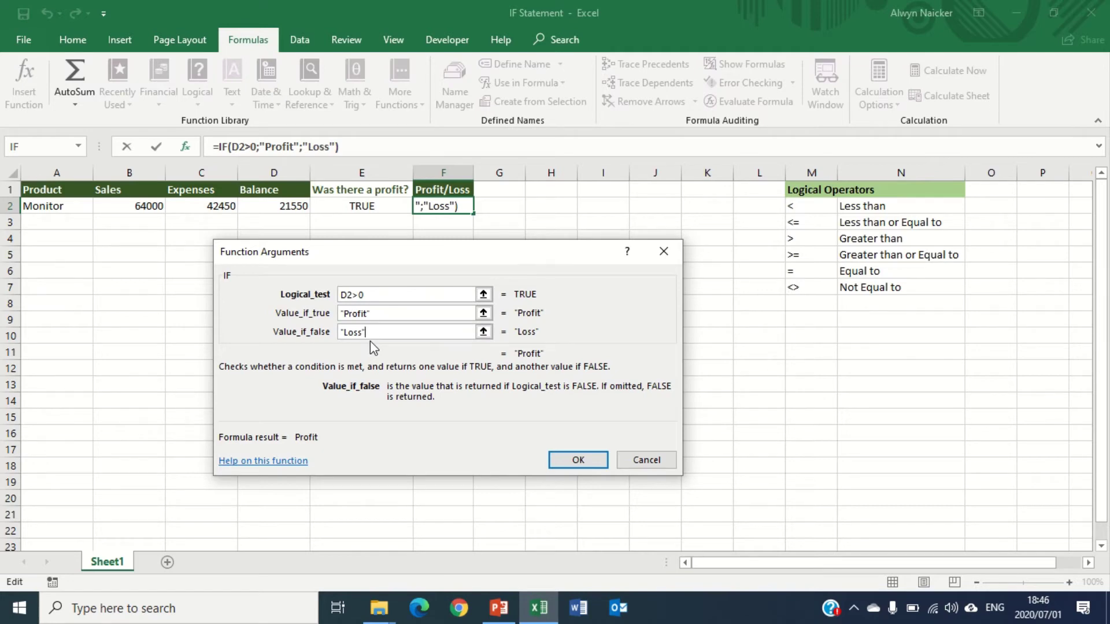
# Confirm the IF function in F2 and test it by setting the Monitor's expenses in C2 to 70000
pyautogui.click(564, 461)
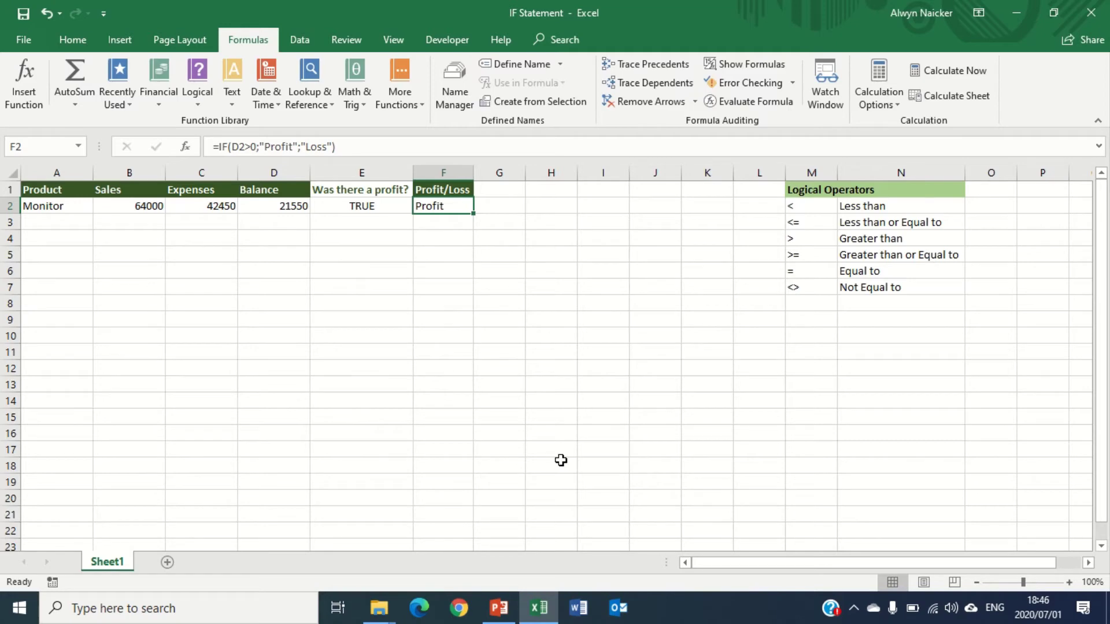
pyautogui.click(215, 206)
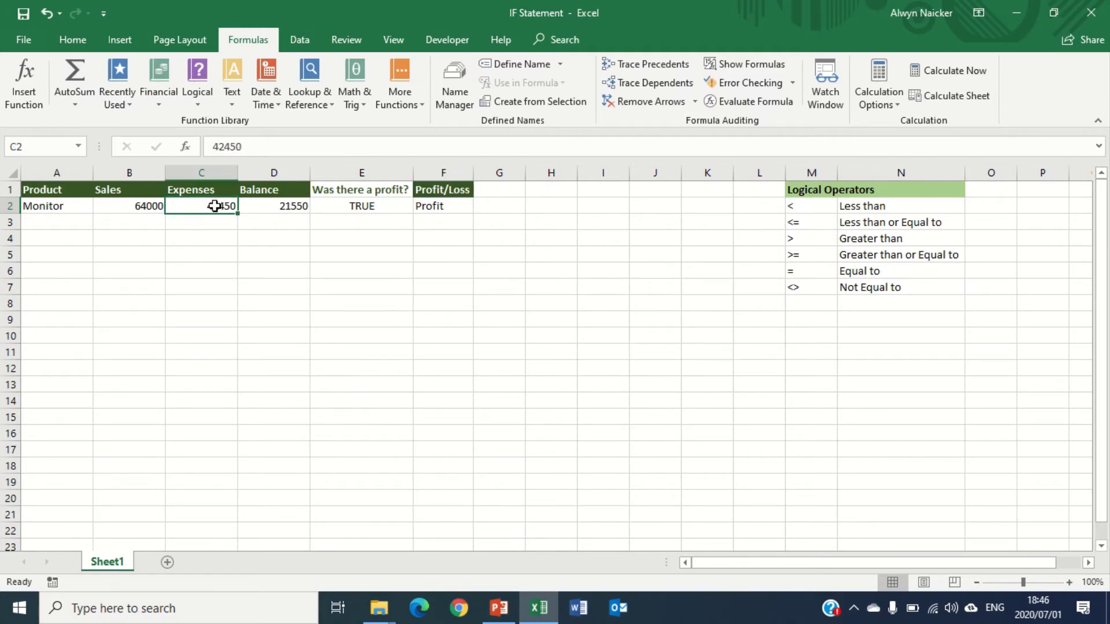
pyautogui.write('700')
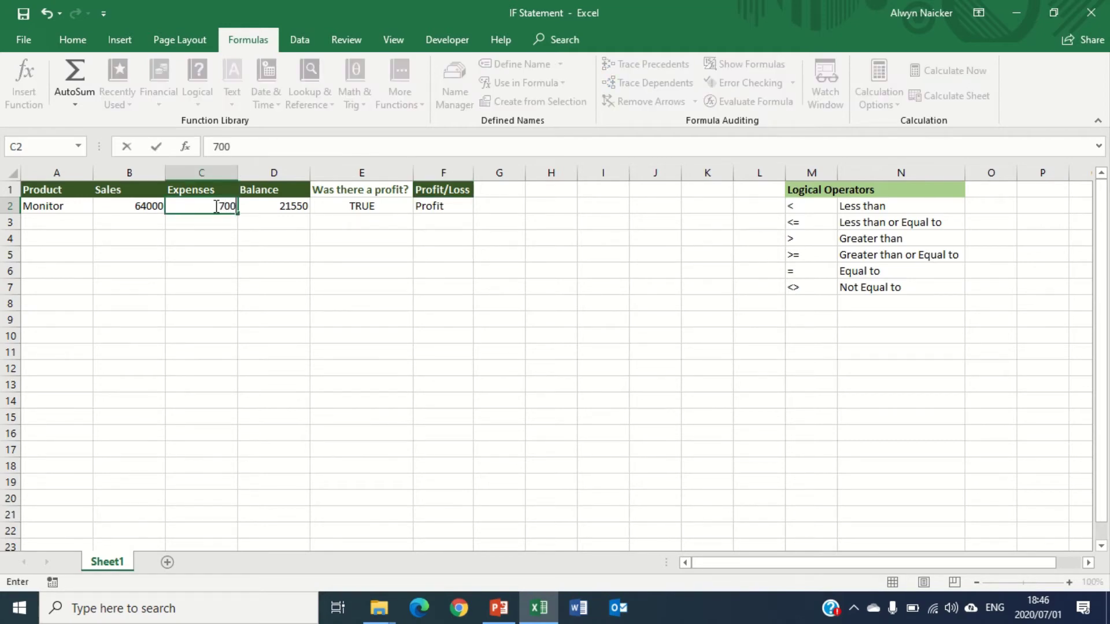
pyautogui.write('00')
pyautogui.press('Return')
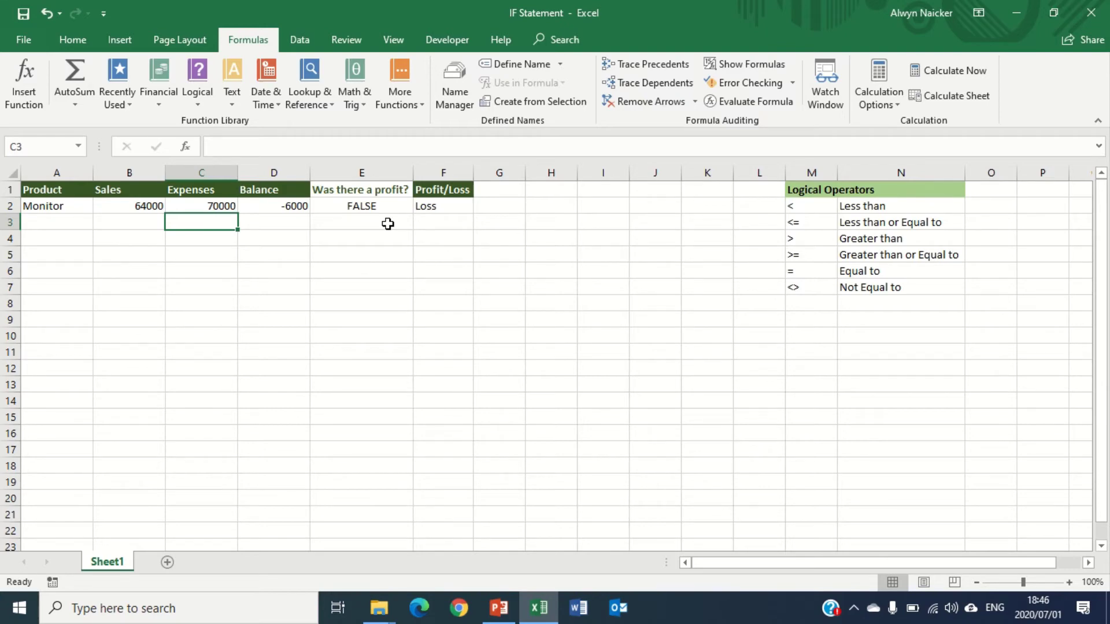
# Edit the IF function in F2 to remove its value if false, leaving that argument empty
pyautogui.click(448, 207)
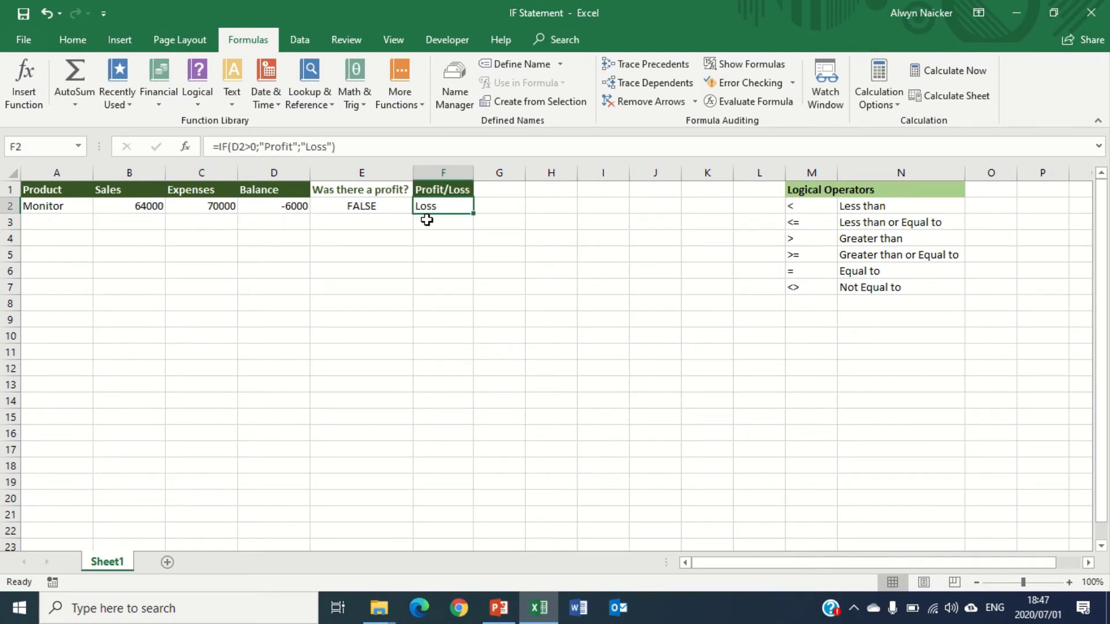
pyautogui.click(186, 147)
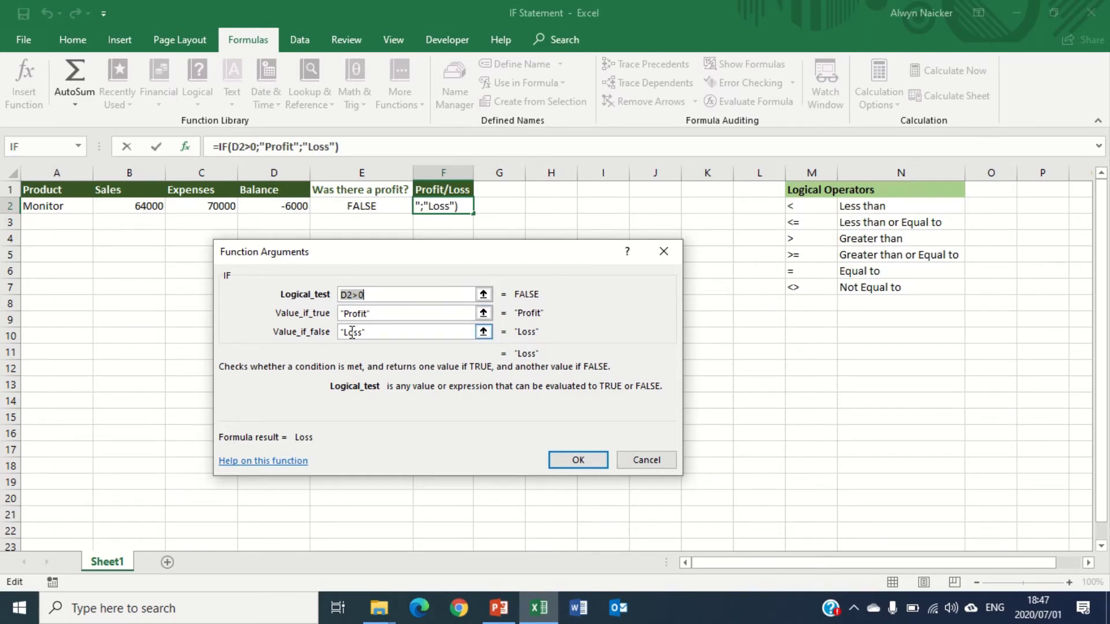
pyautogui.moveTo(407, 331); pyautogui.dragTo(330, 338)
pyautogui.press('Delete')
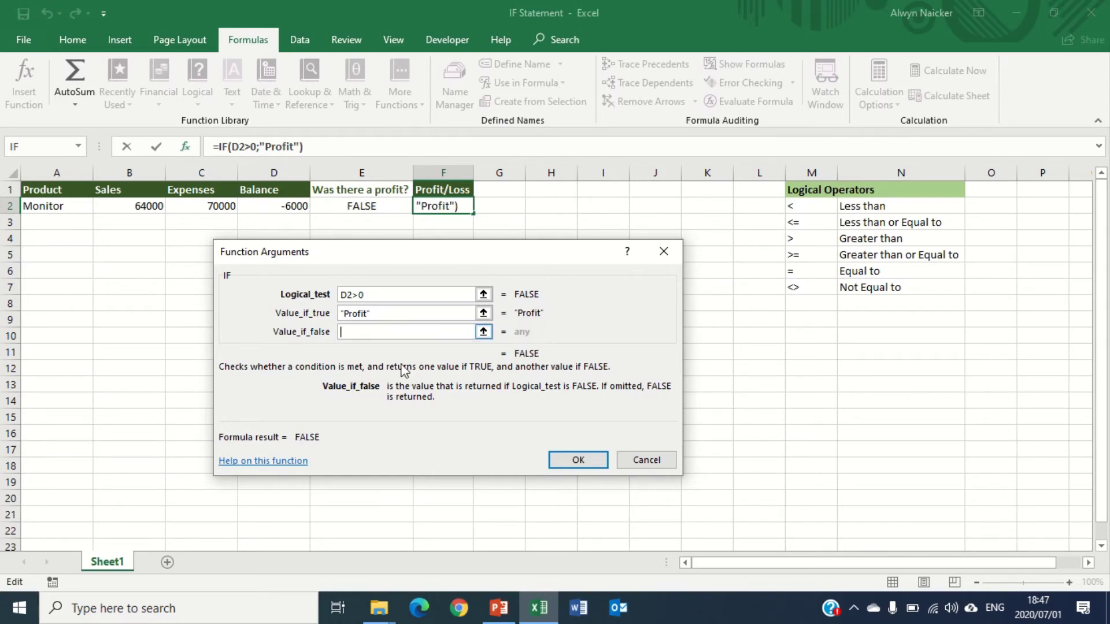
pyautogui.click(569, 466)
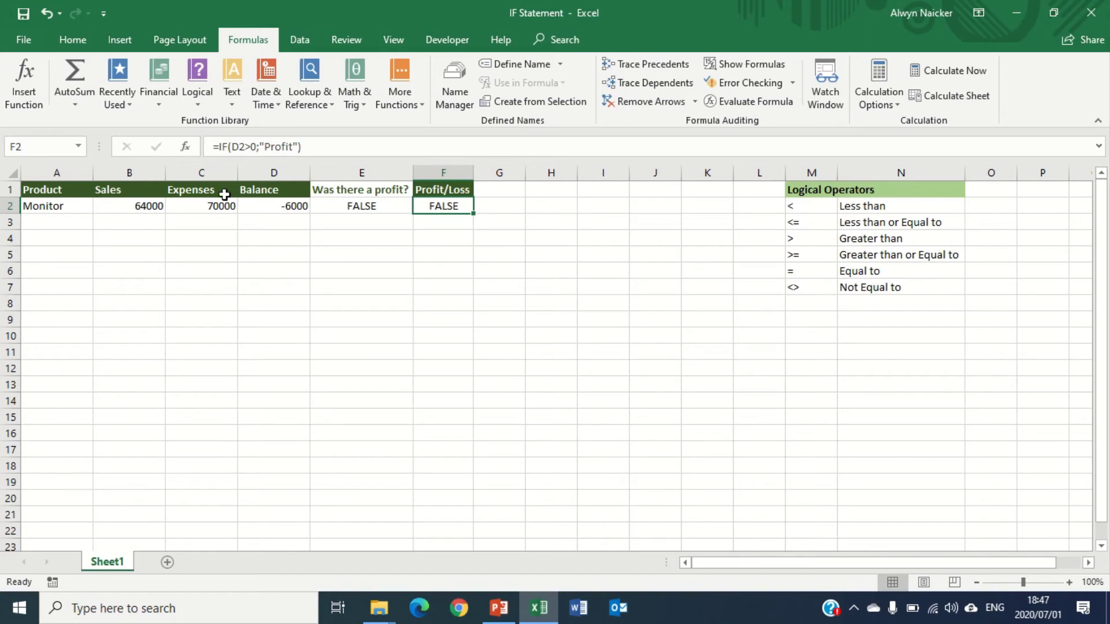
# Set the value if false of the IF function in F2 to an empty text string, ""
pyautogui.click(185, 147)
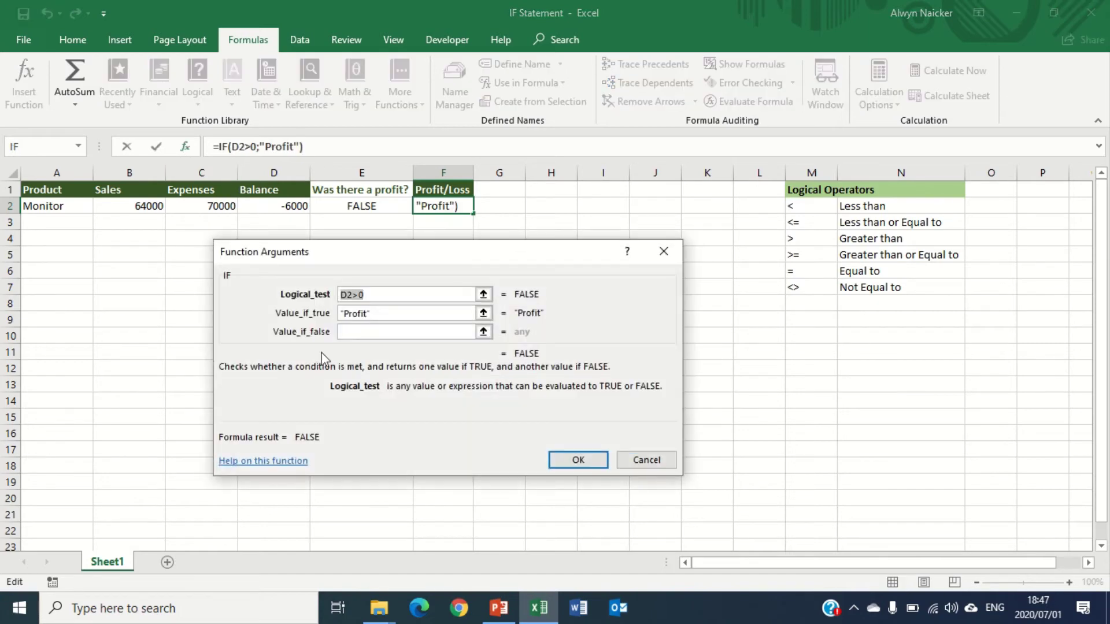
pyautogui.click(350, 331)
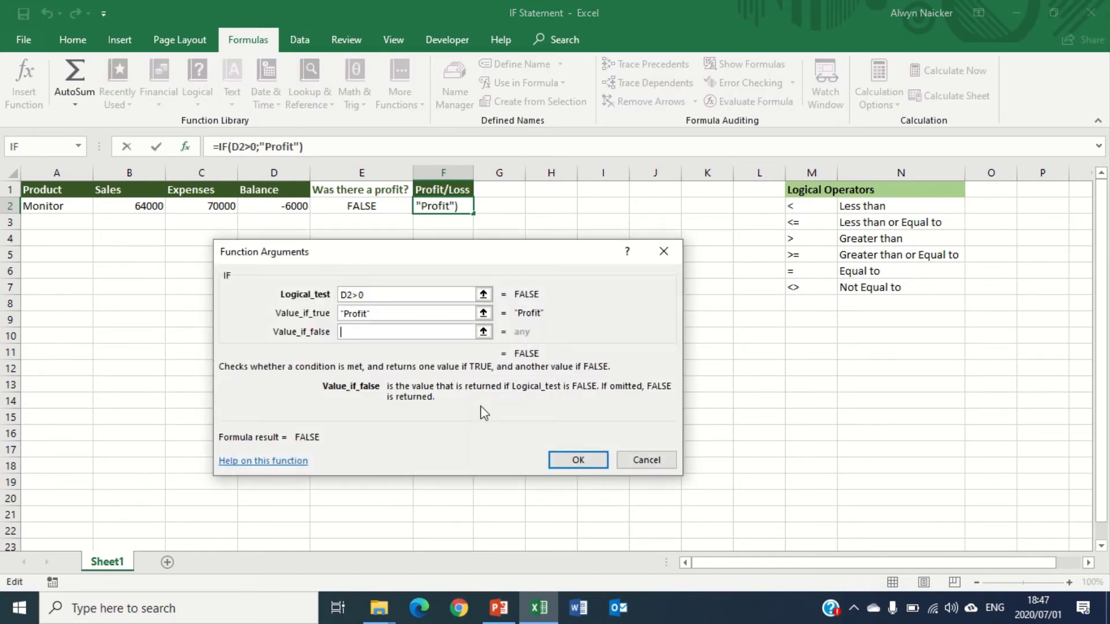
pyautogui.write('"')
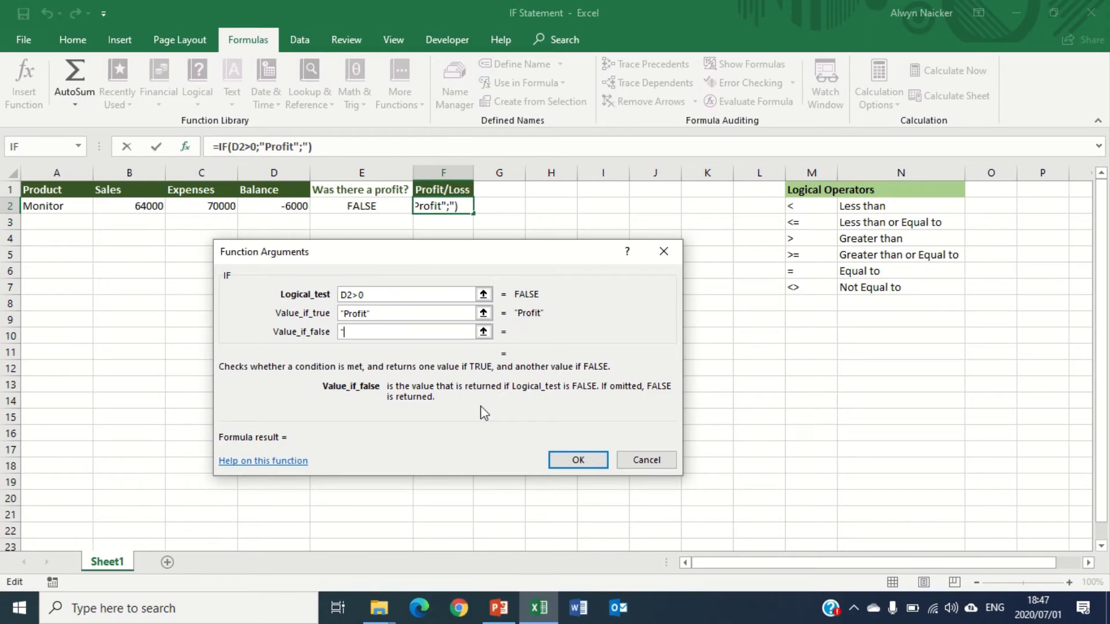
pyautogui.write('"')
pyautogui.click(579, 460)
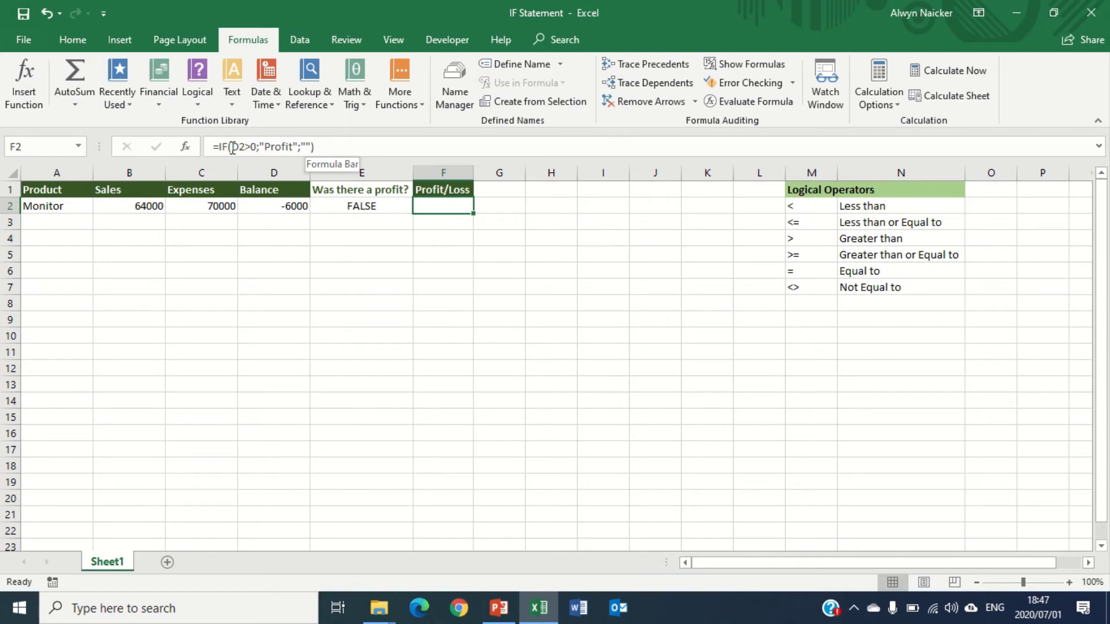
# Test the Profit/Loss formula by setting the Monitor's expenses in C2 to 50000
pyautogui.click(208, 209)
pyautogui.write('5')
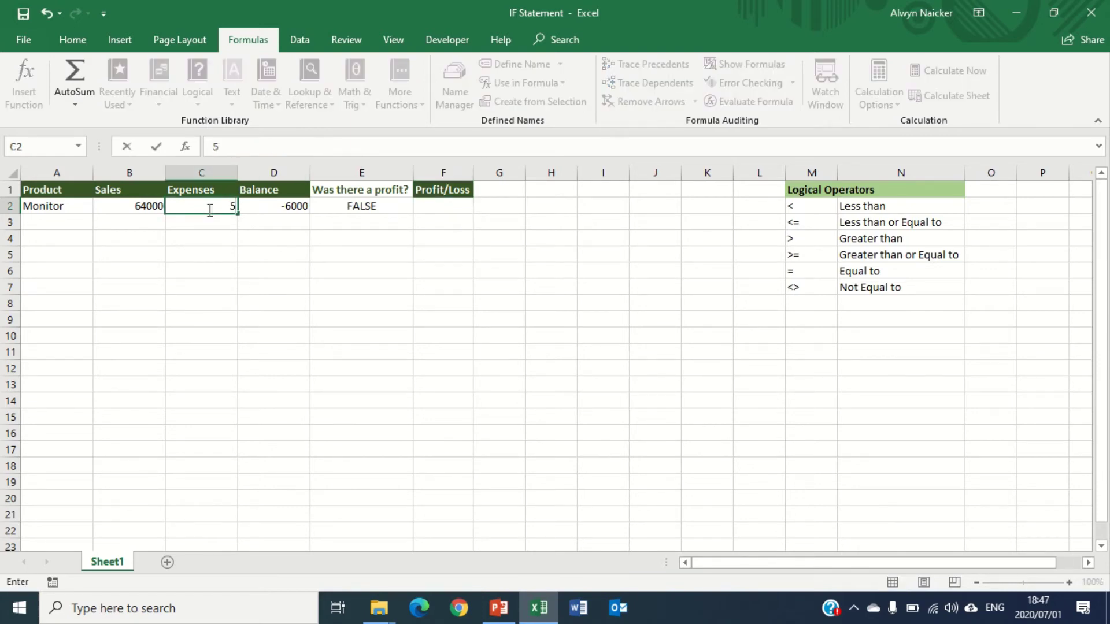
pyautogui.write('0000')
pyautogui.press('Return')
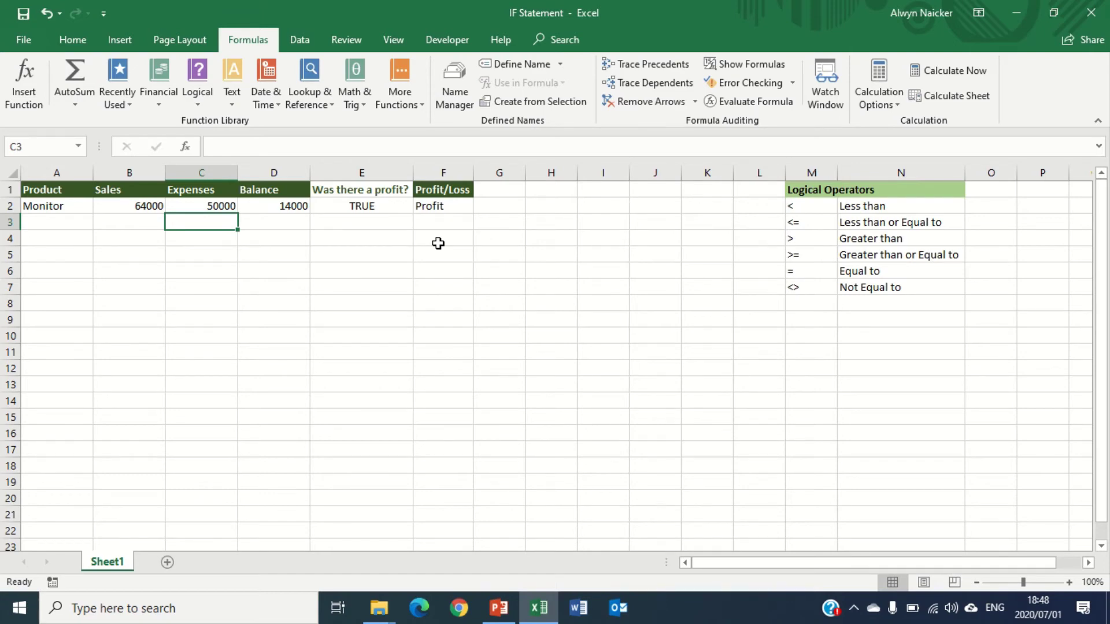
# Review the arguments of the IF function in F2 without changing them
pyautogui.click(452, 206)
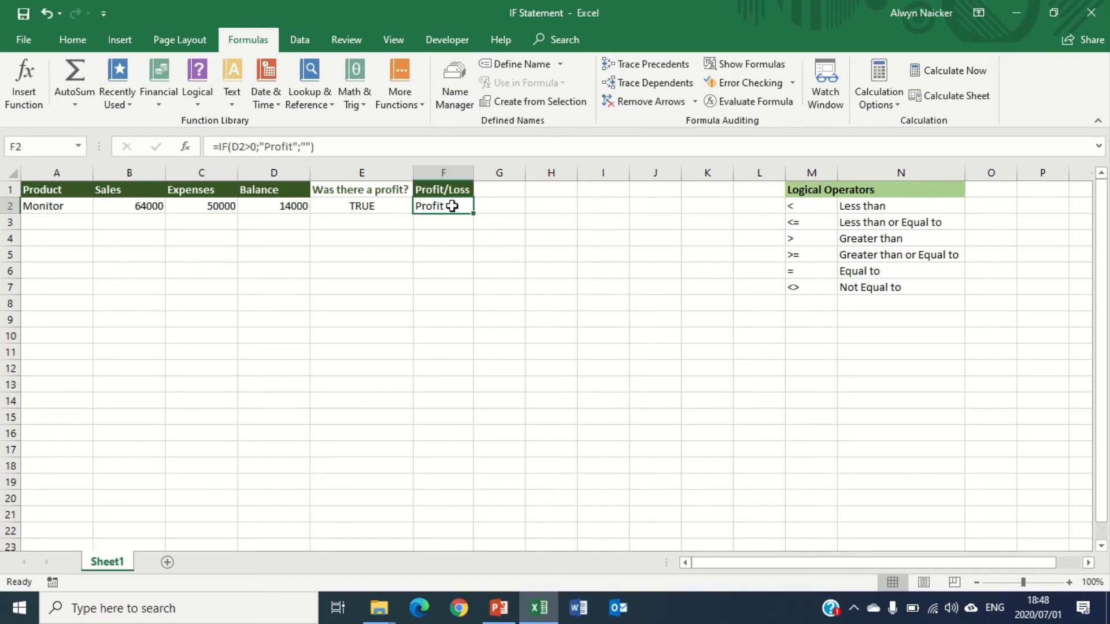
pyautogui.click(185, 146)
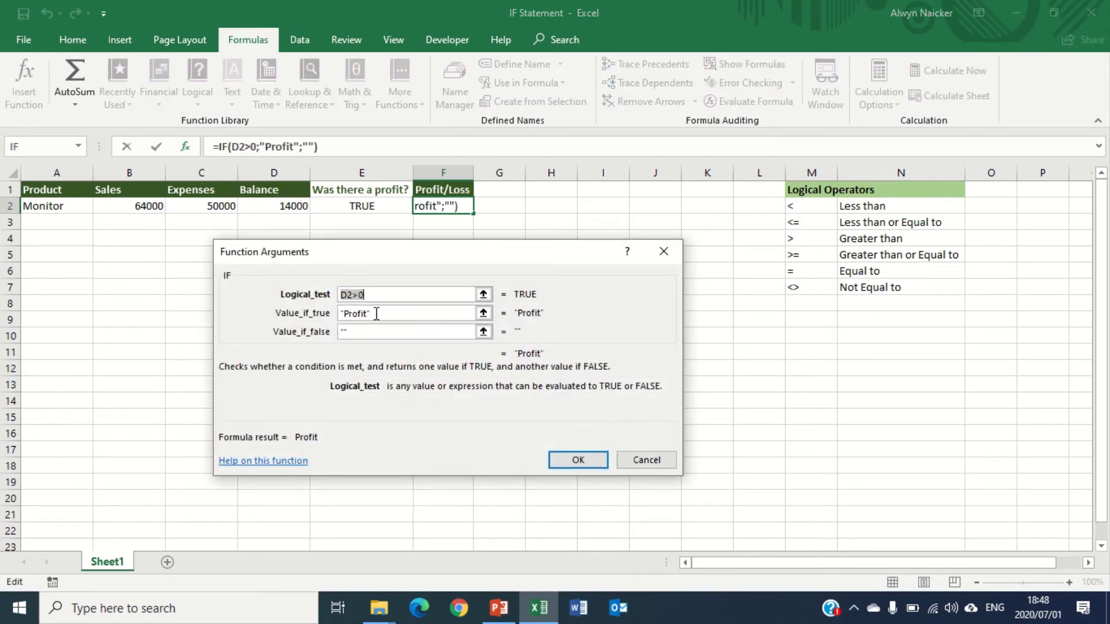
pyautogui.click(356, 331)
pyautogui.click(662, 467)
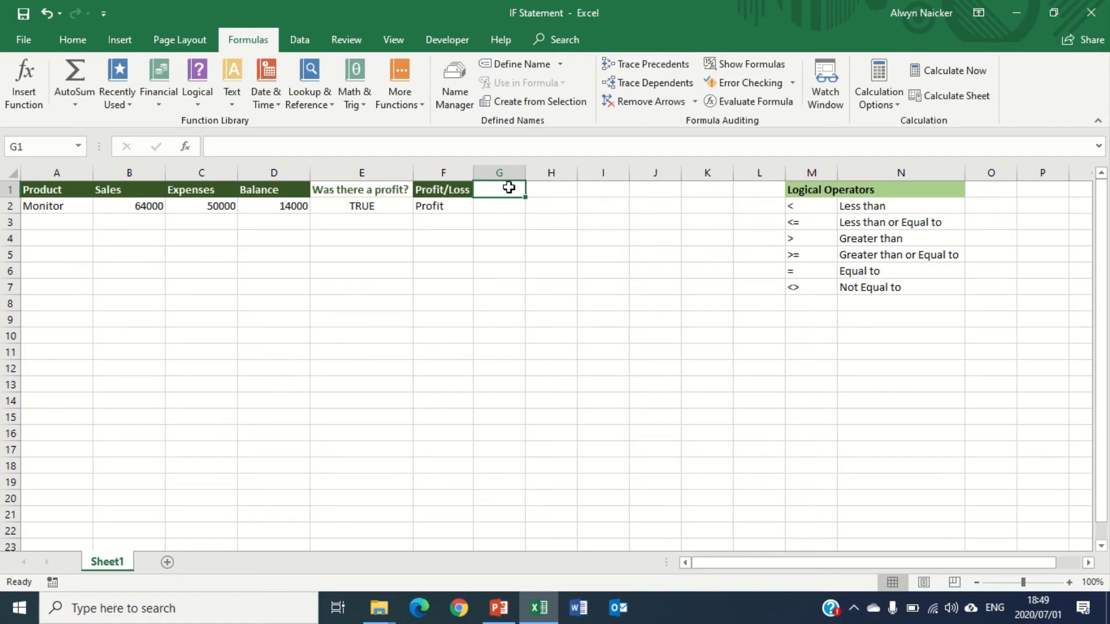
# Add the header Comment in cell G1 and fit column G's width to its contents
pyautogui.write('Comment')
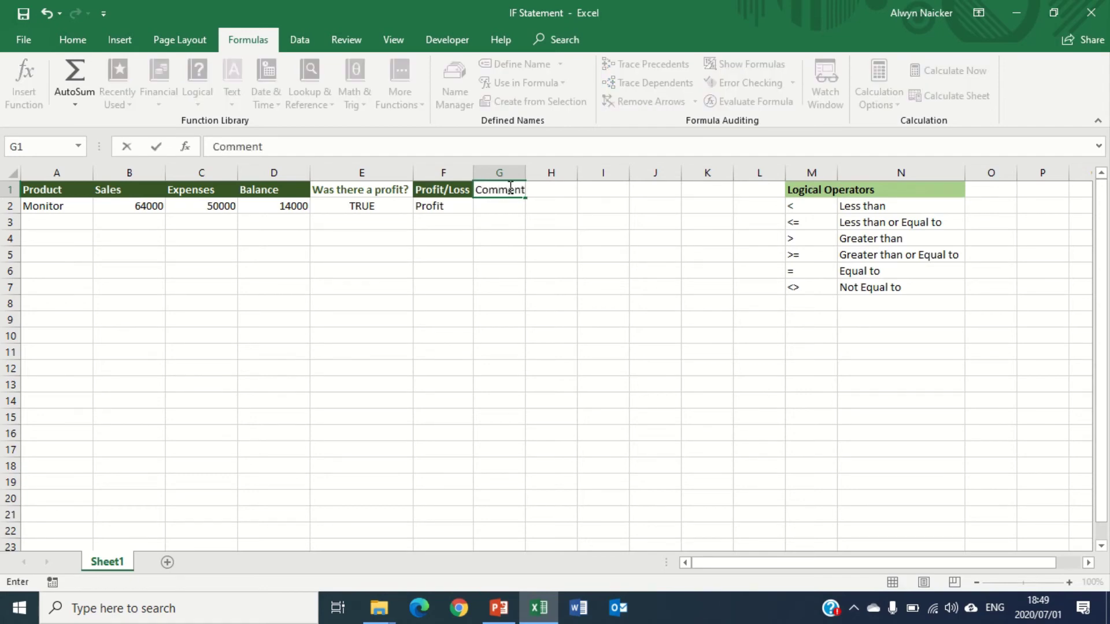
pyautogui.press('Return')
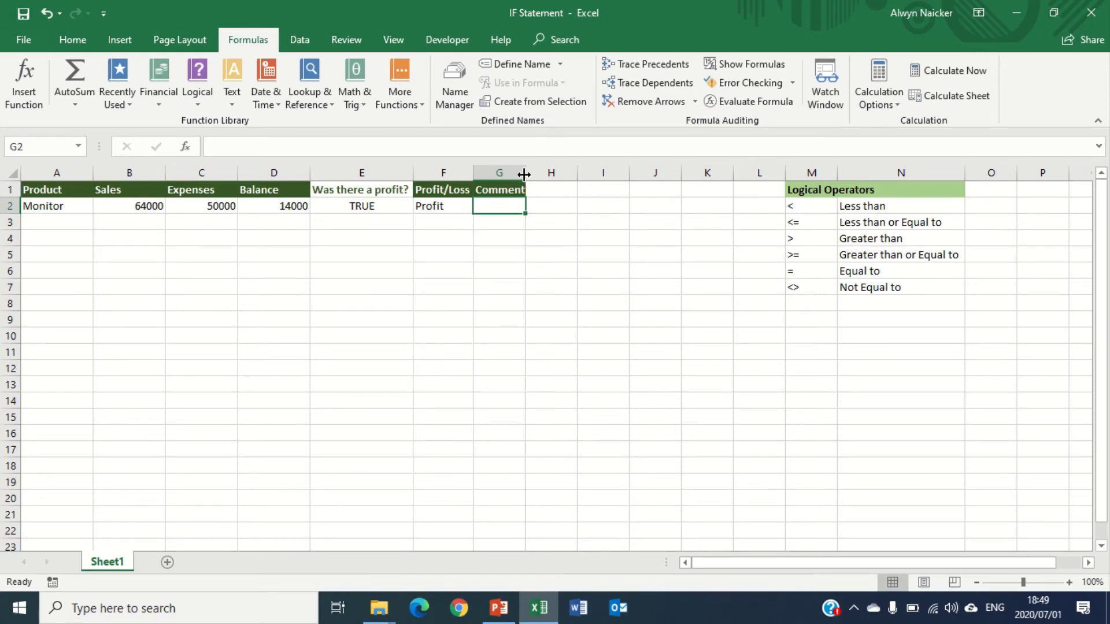
pyautogui.doubleClick(526, 173)
# Enter the comparison formula =F2="Profit" in cell G2 under the Comment header
pyautogui.click(456, 206)
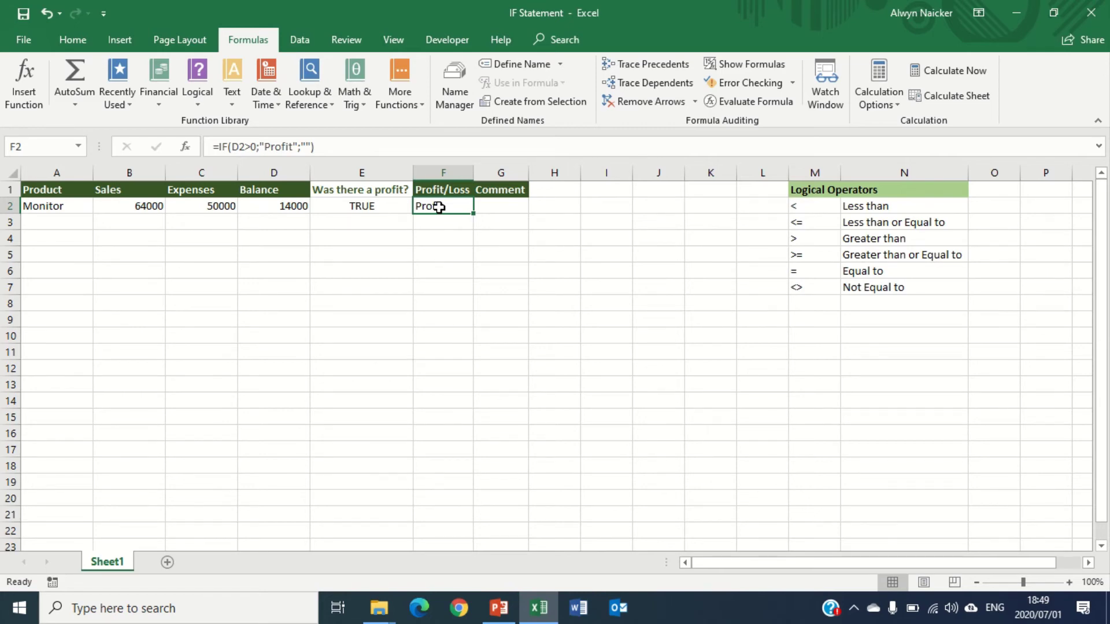
pyautogui.click(500, 209)
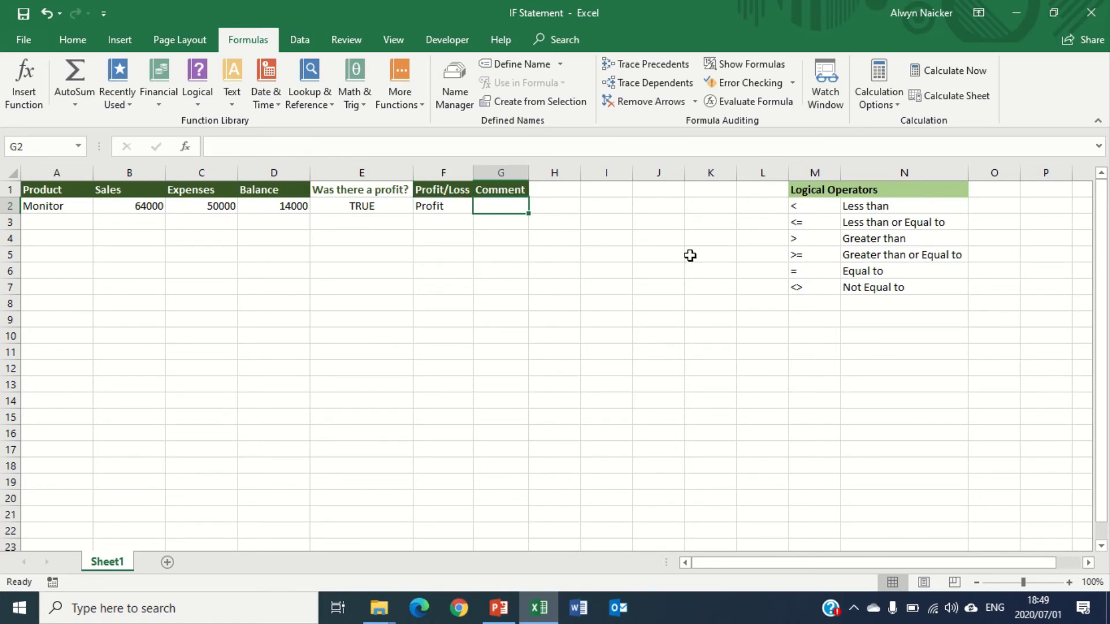
pyautogui.write('=')
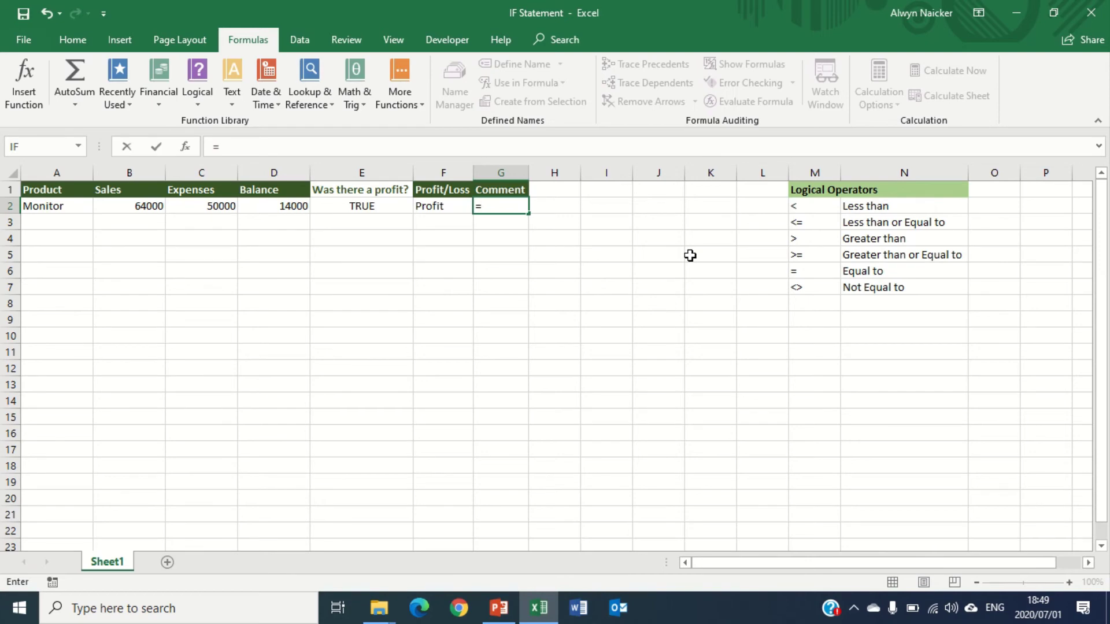
pyautogui.click(439, 206)
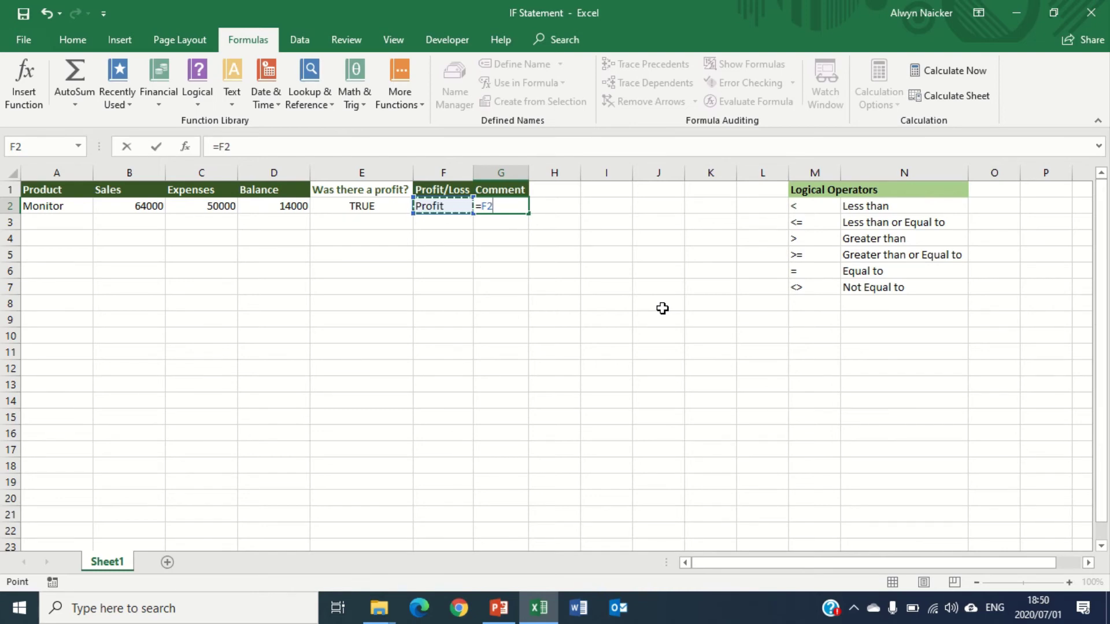
pyautogui.write('=')
pyautogui.write('"Profit')
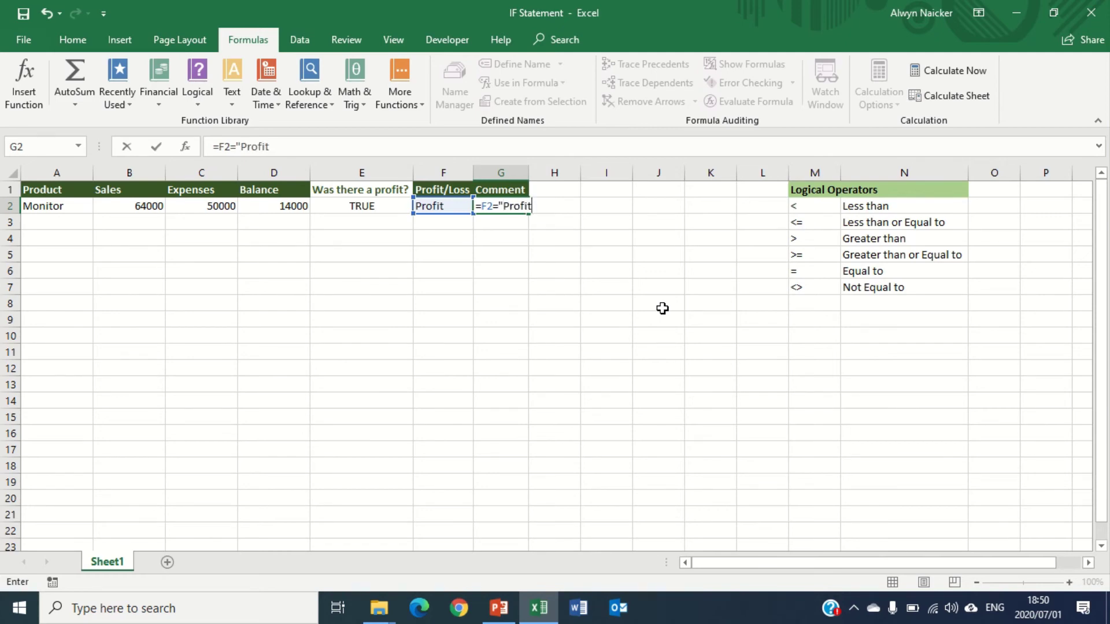
pyautogui.write('"')
pyautogui.press('Return')
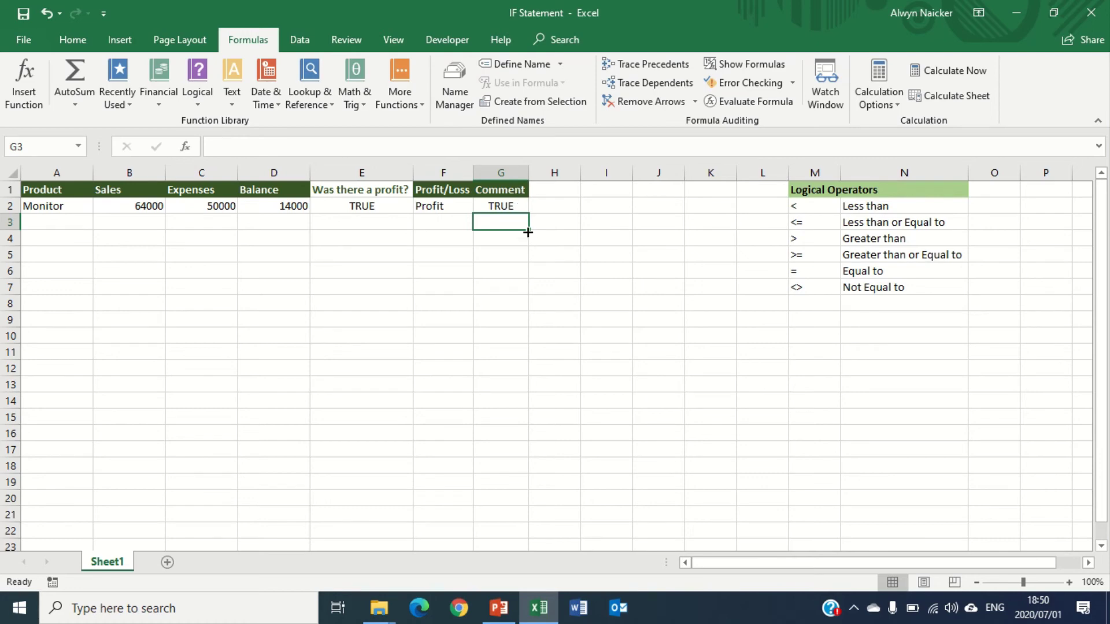
# Set the Monitor's expenses in C2 to 80000 to test the comparison formula
pyautogui.click(226, 204)
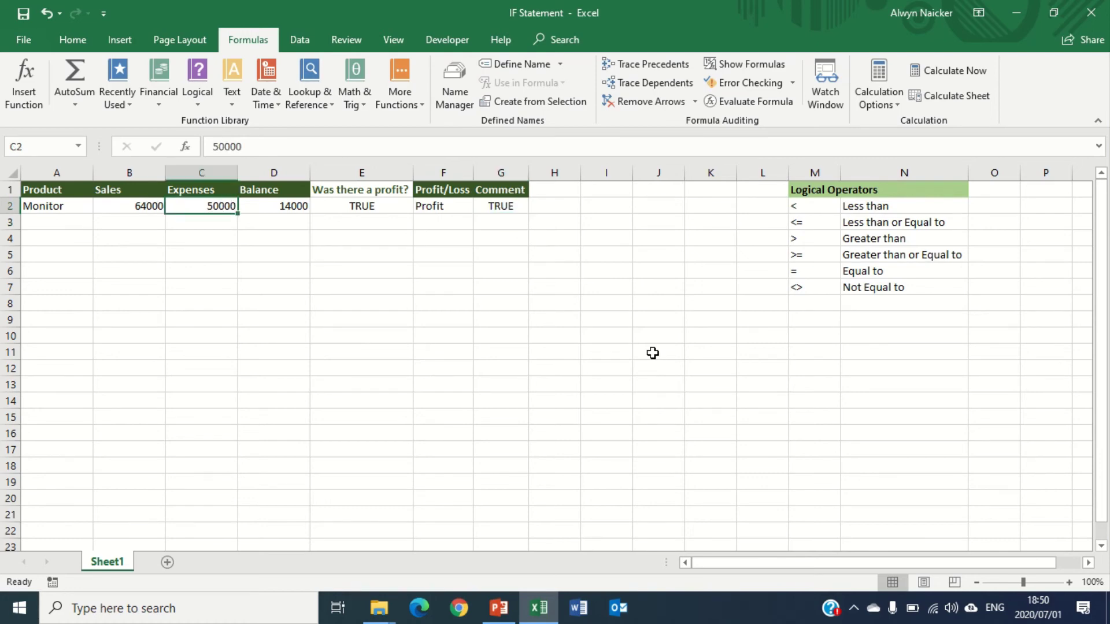
pyautogui.write('8000')
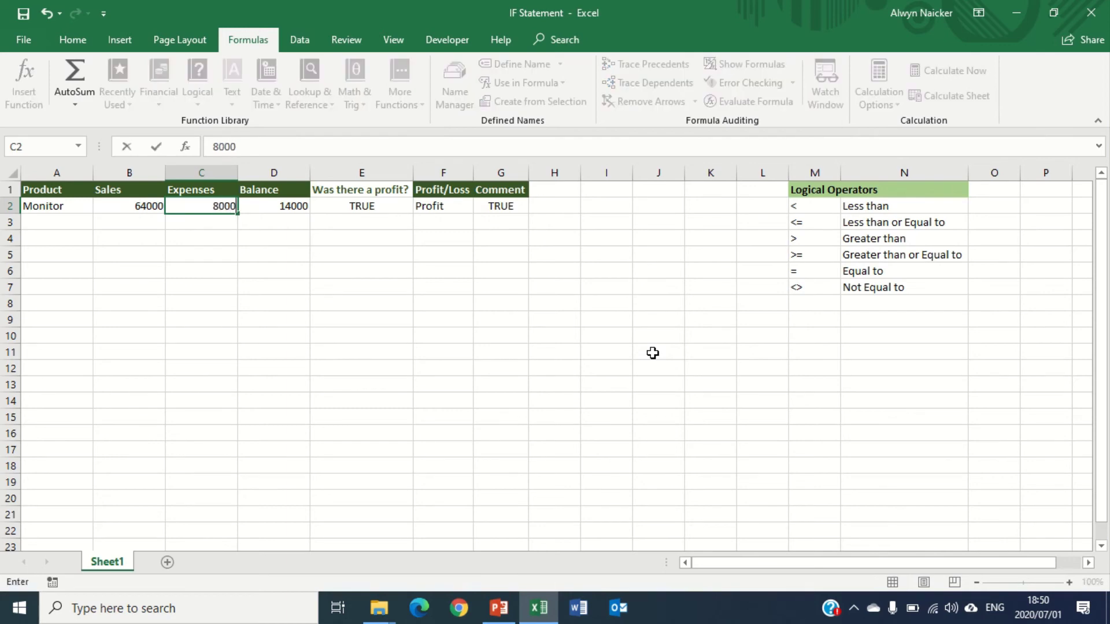
pyautogui.write('0')
pyautogui.press('Return')
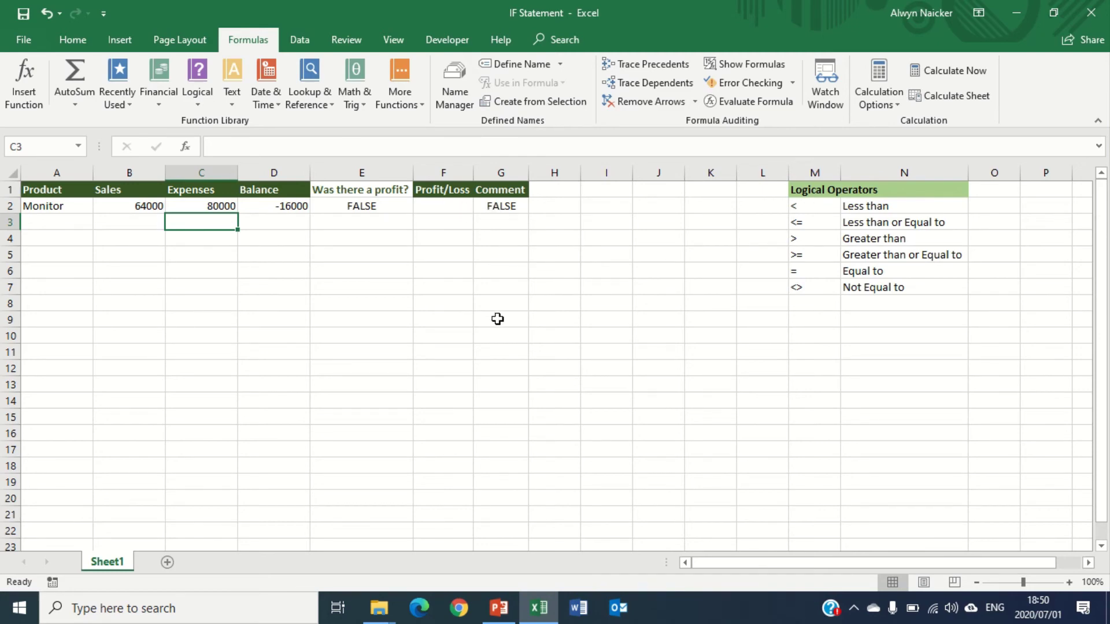
# Clear the comparison formula from G2 and insert the logical function IF there with F2="Profit" as its logical test
pyautogui.click(499, 206)
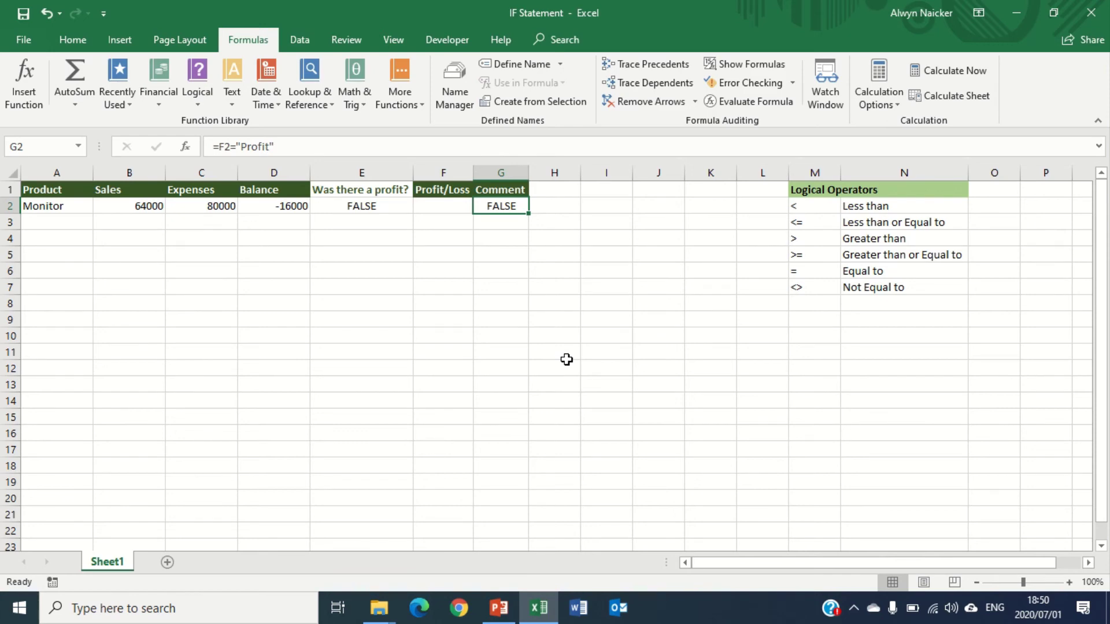
pyautogui.press('Delete')
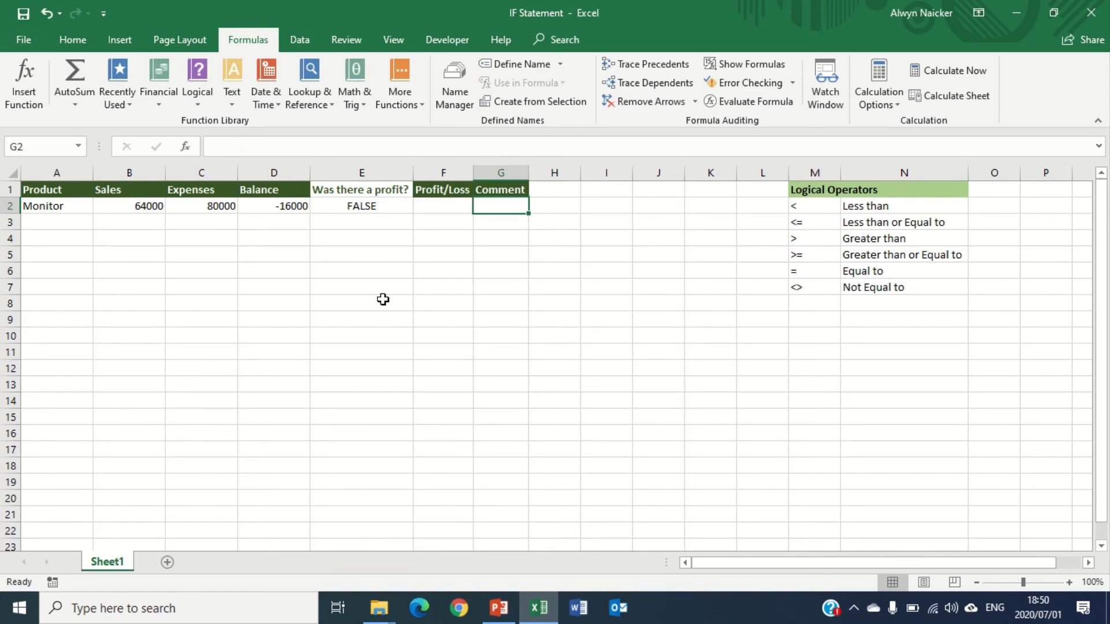
pyautogui.click(200, 104)
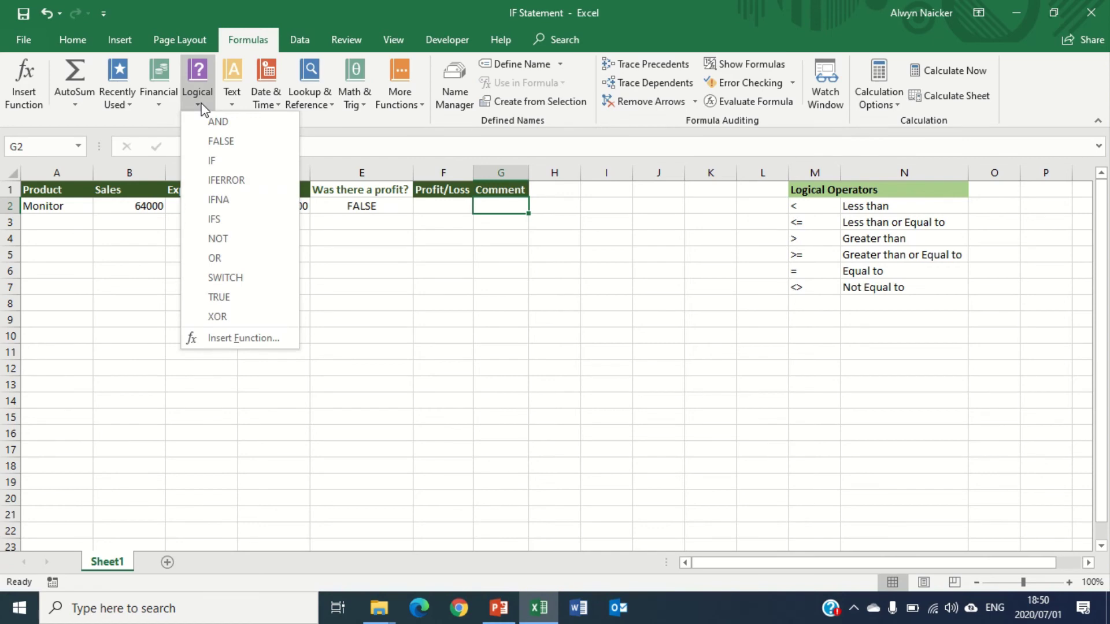
pyautogui.click(210, 162)
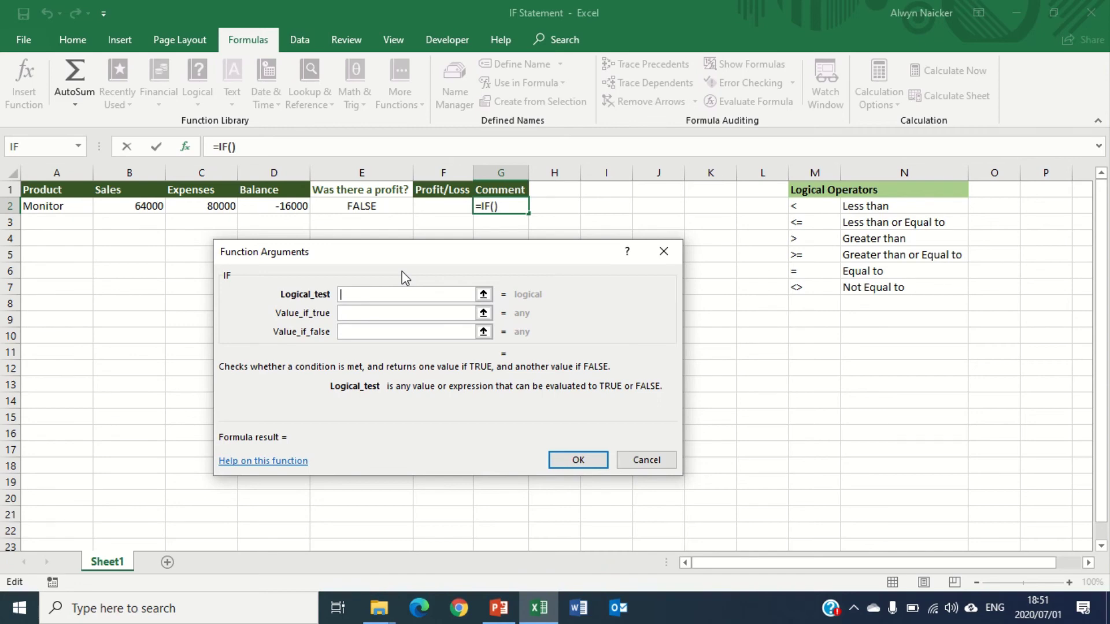
pyautogui.click(431, 212)
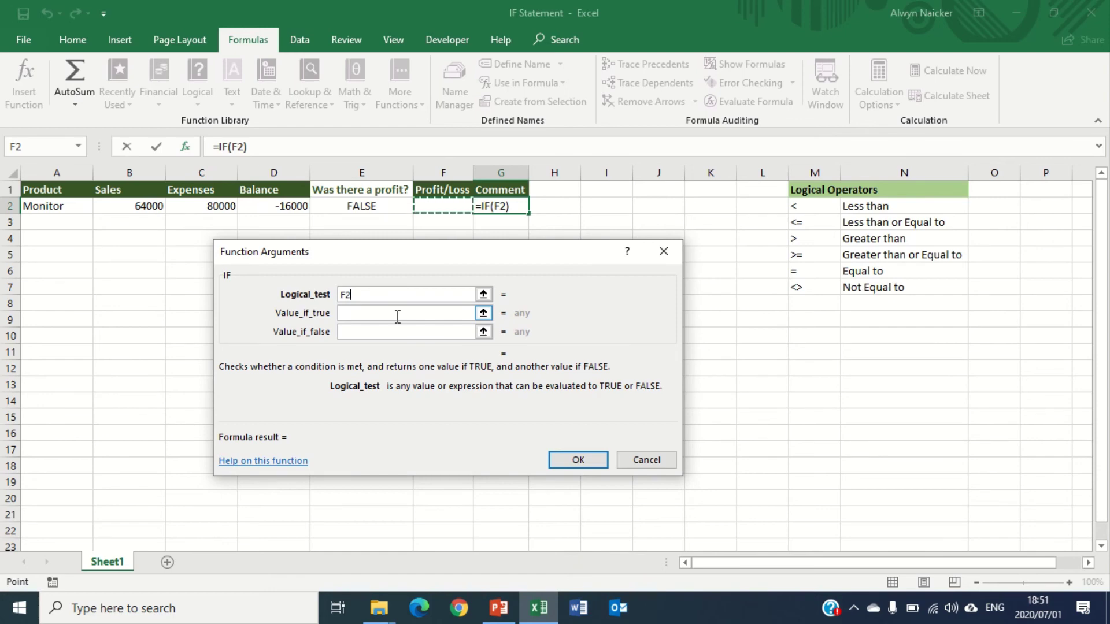
pyautogui.write('=')
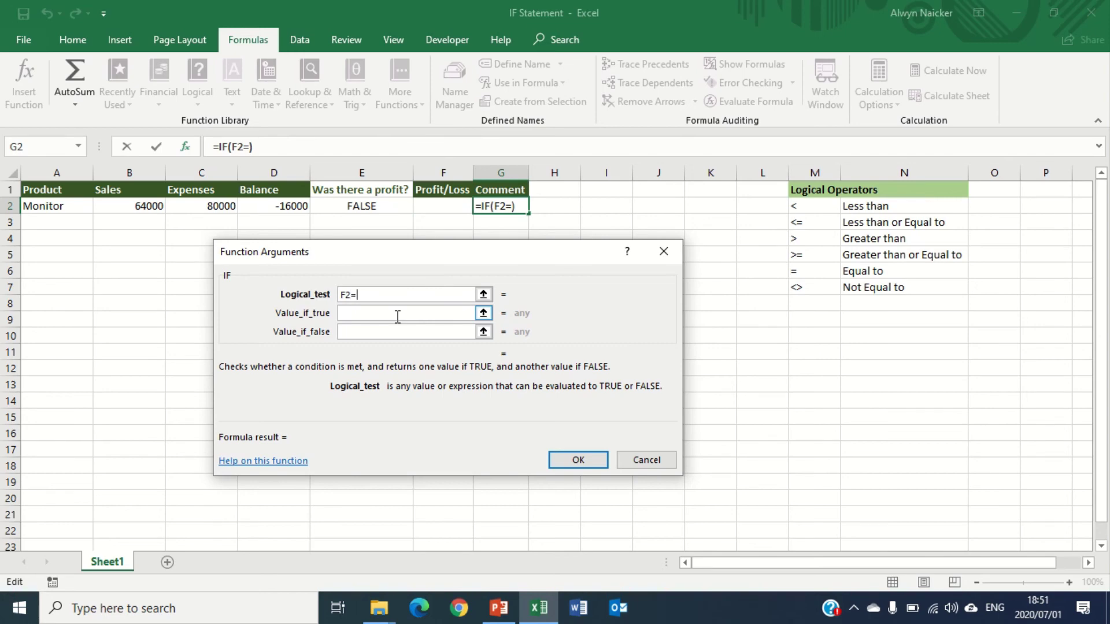
pyautogui.write('"Profit"')
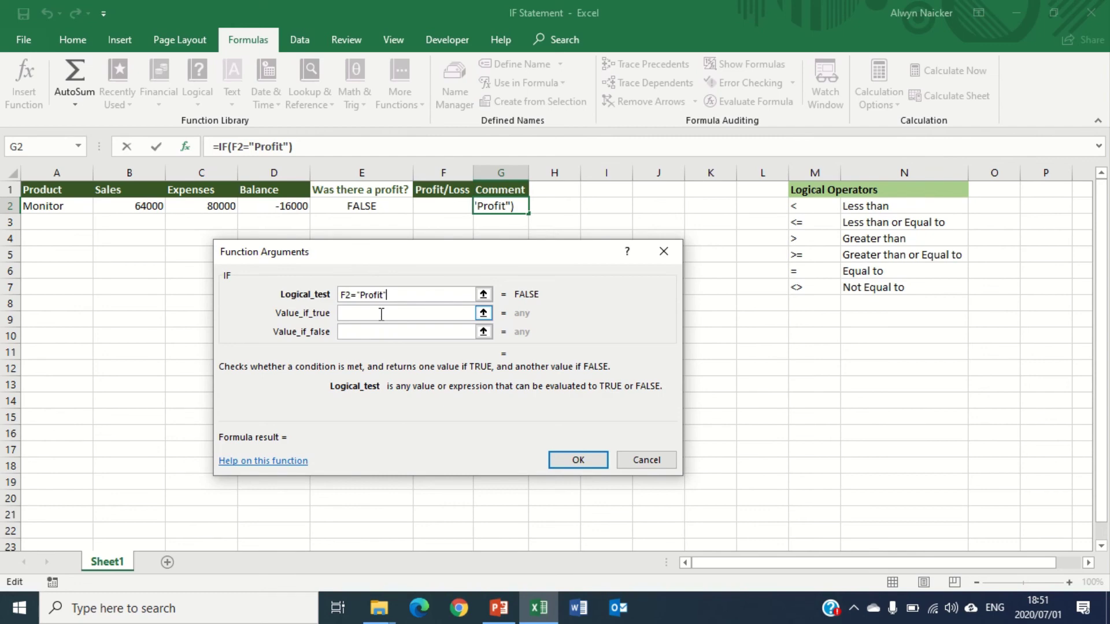
# Complete the IF function in G2 so it returns "Met Target" when true and an empty string "" when false
pyautogui.click(381, 313)
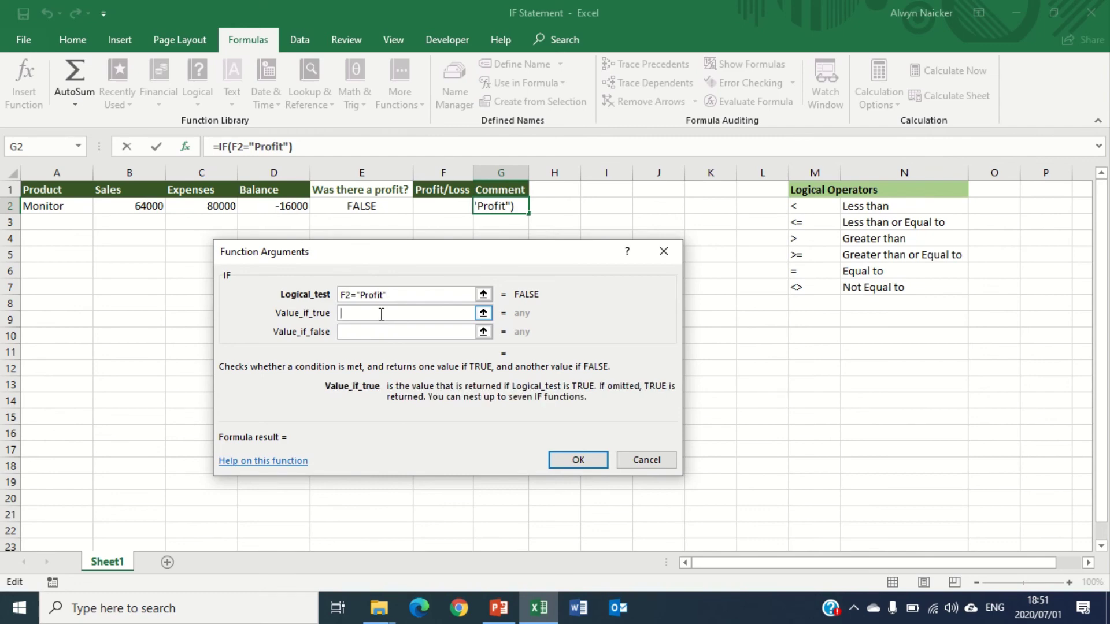
pyautogui.write('"Met')
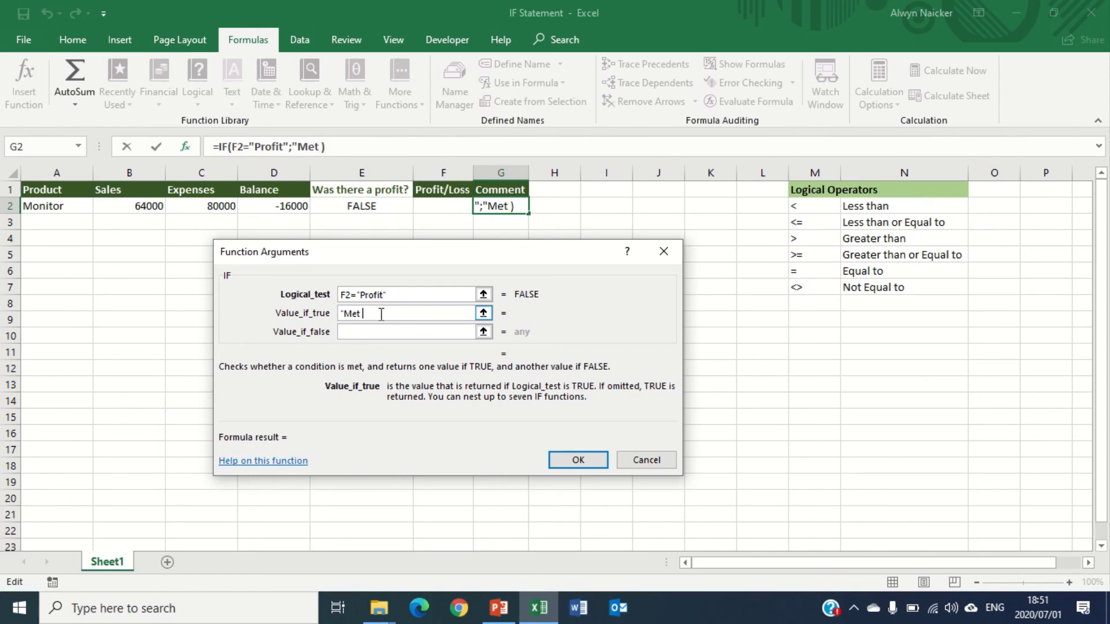
pyautogui.write(' Target')
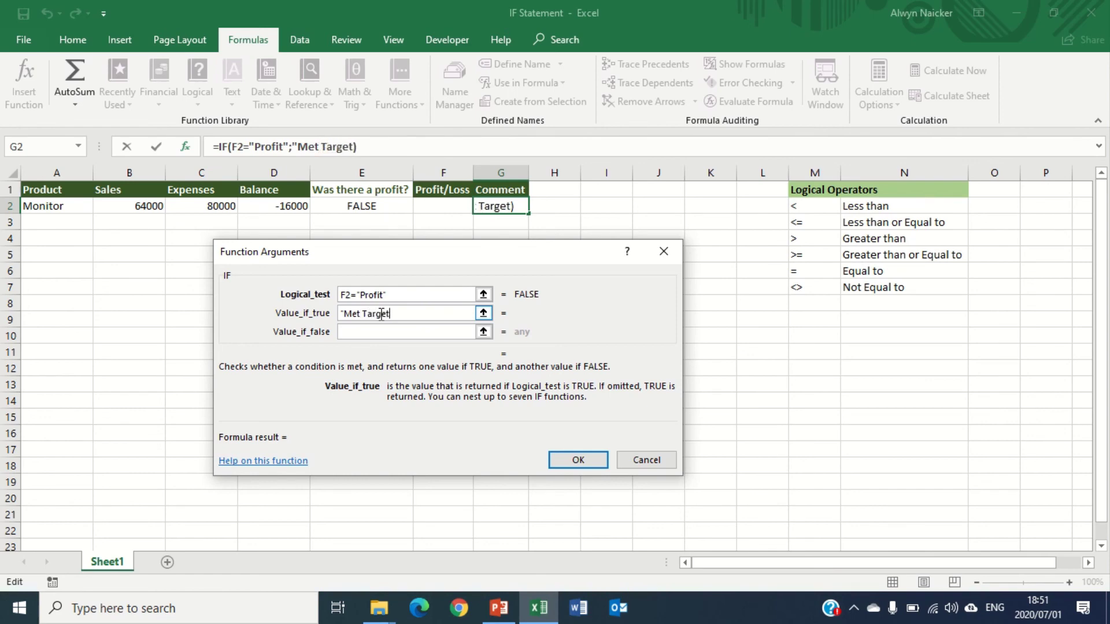
pyautogui.write('"')
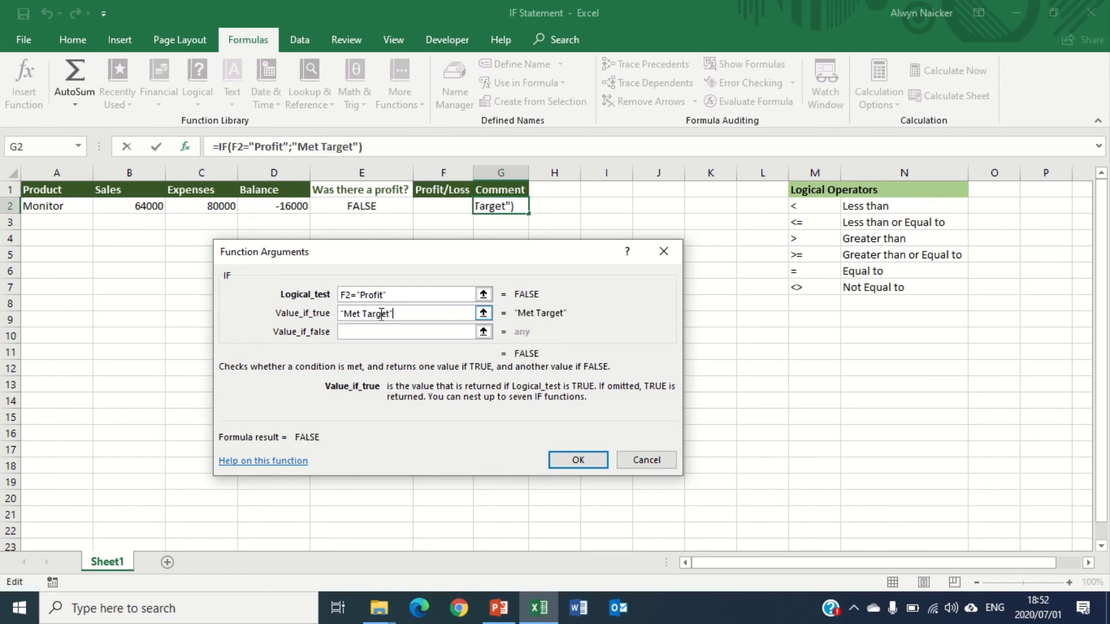
pyautogui.click(376, 332)
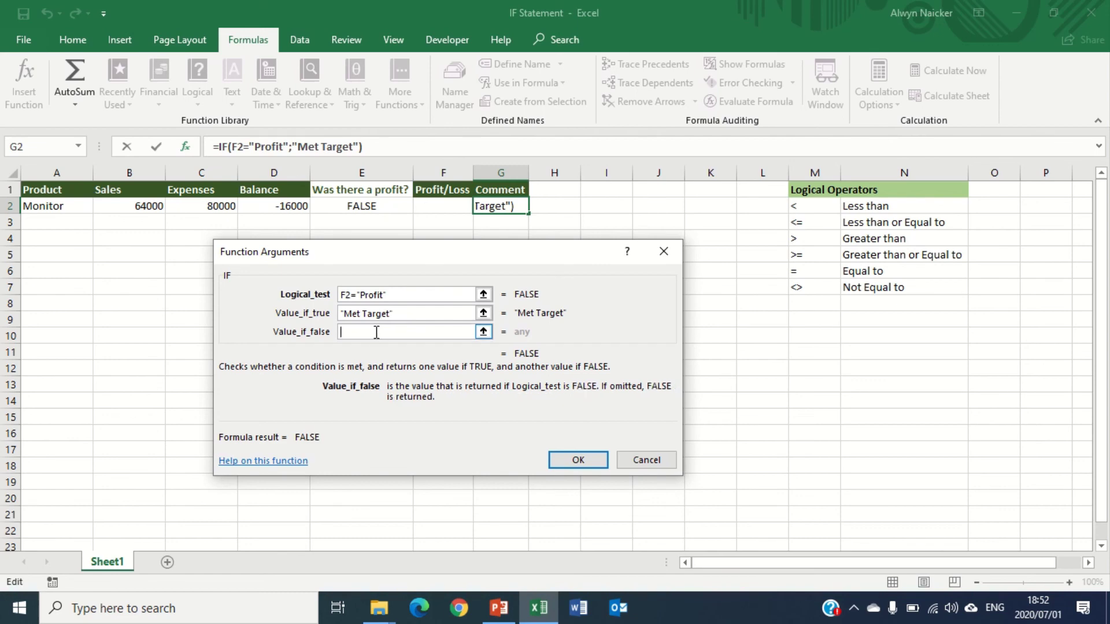
pyautogui.write('"')
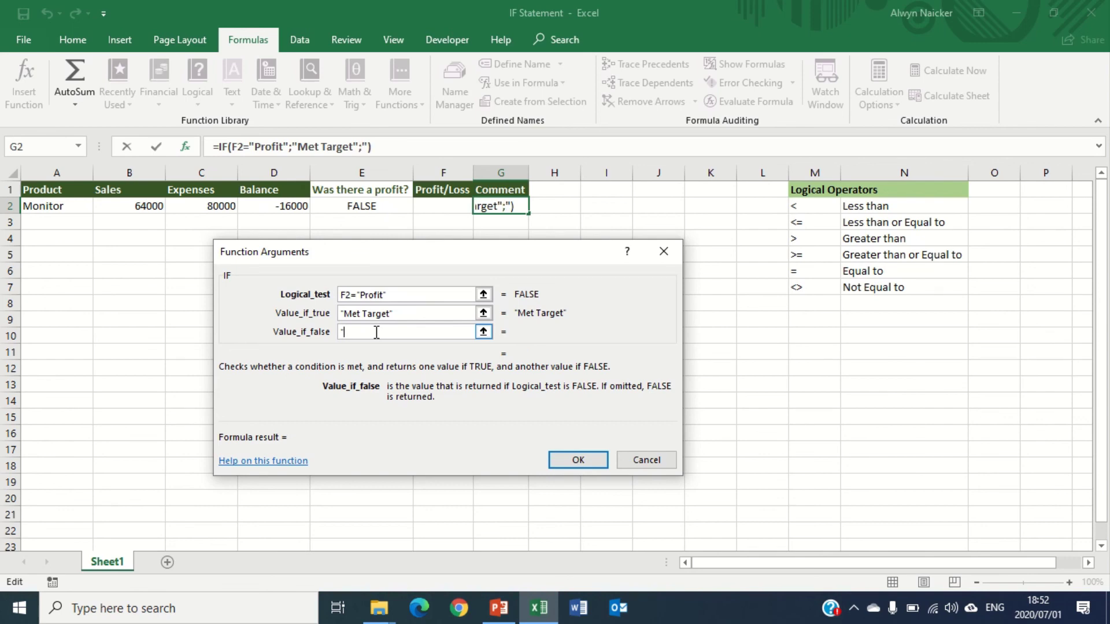
pyautogui.write('"')
pyautogui.click(580, 461)
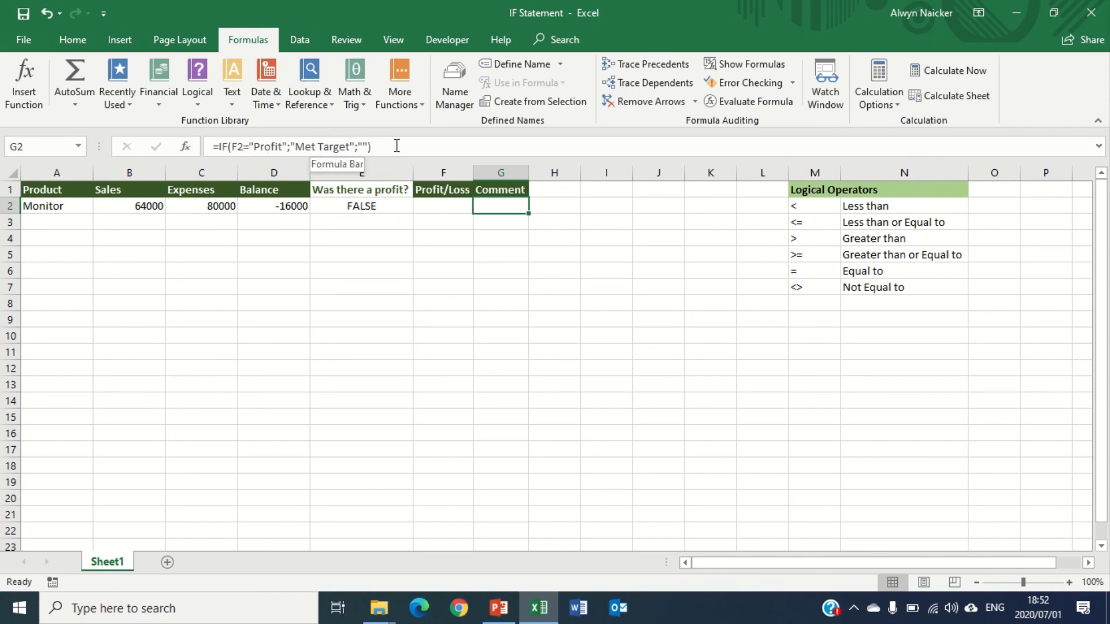
# Set the Monitor's expenses in C2 to 32000 to test the IF comment formula
pyautogui.click(224, 206)
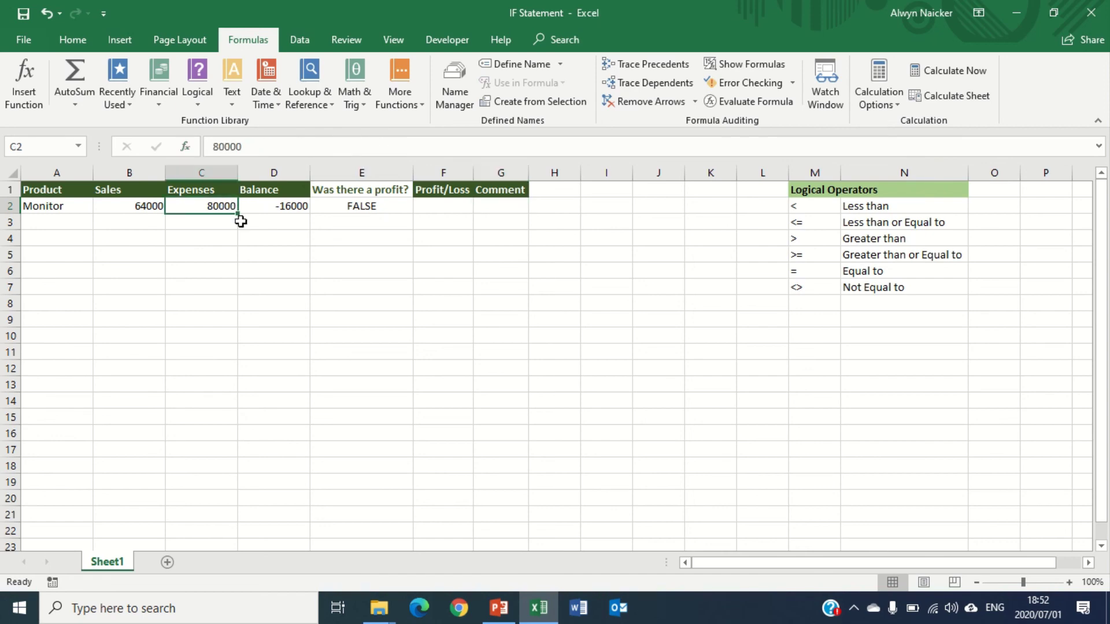
pyautogui.write('3')
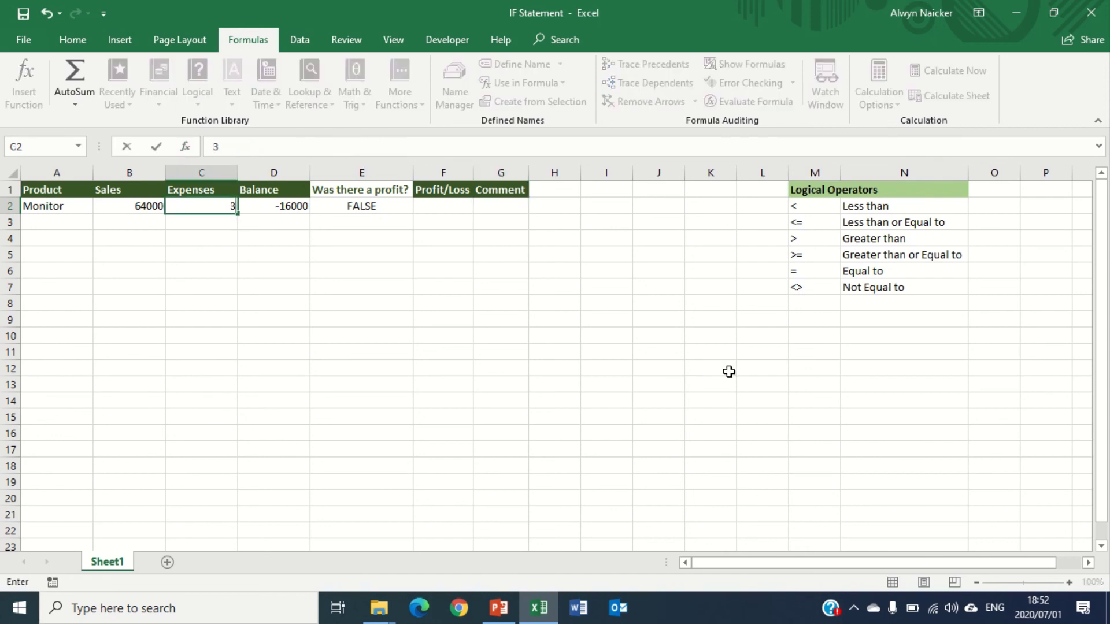
pyautogui.write('2000')
pyautogui.press('Return')
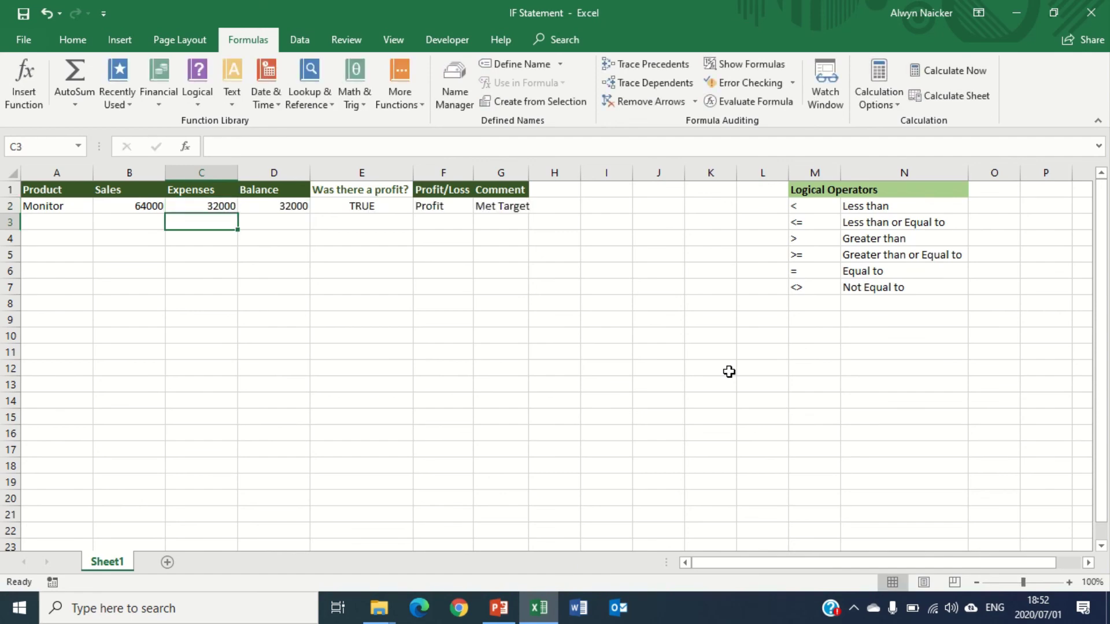